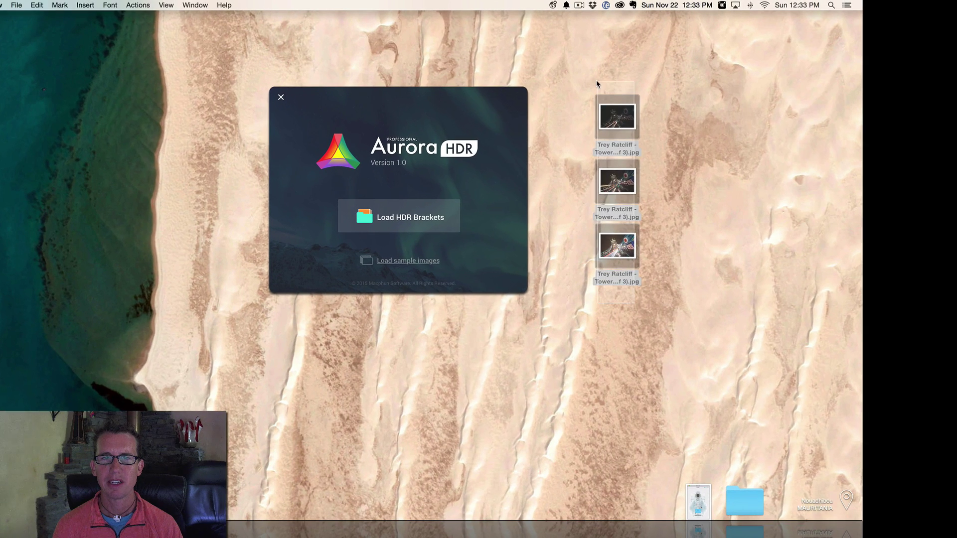
Load the three Tower Bridge bracket JPGs from the desktop into Aurora HDR's welcome window.
left_click(665, 98)
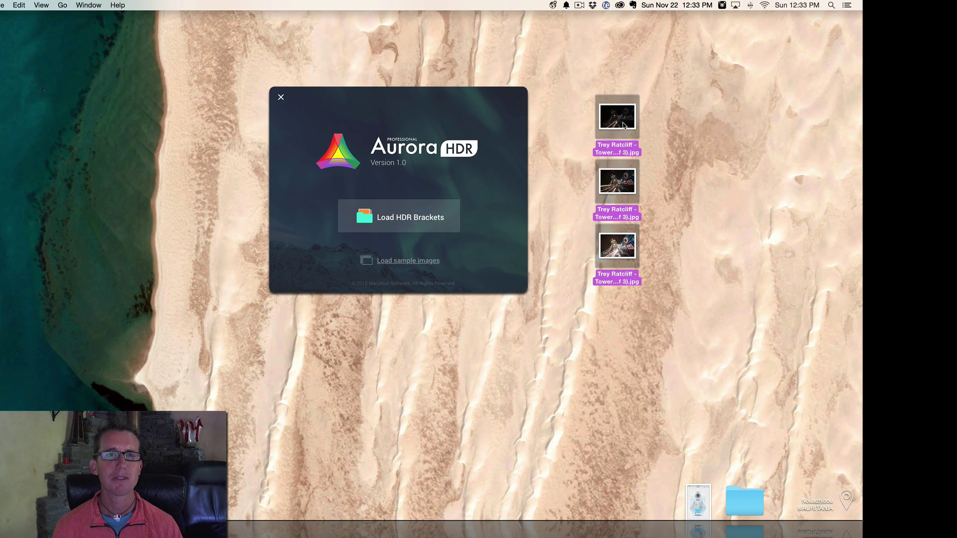
left_click_drag(621, 126, 403, 196)
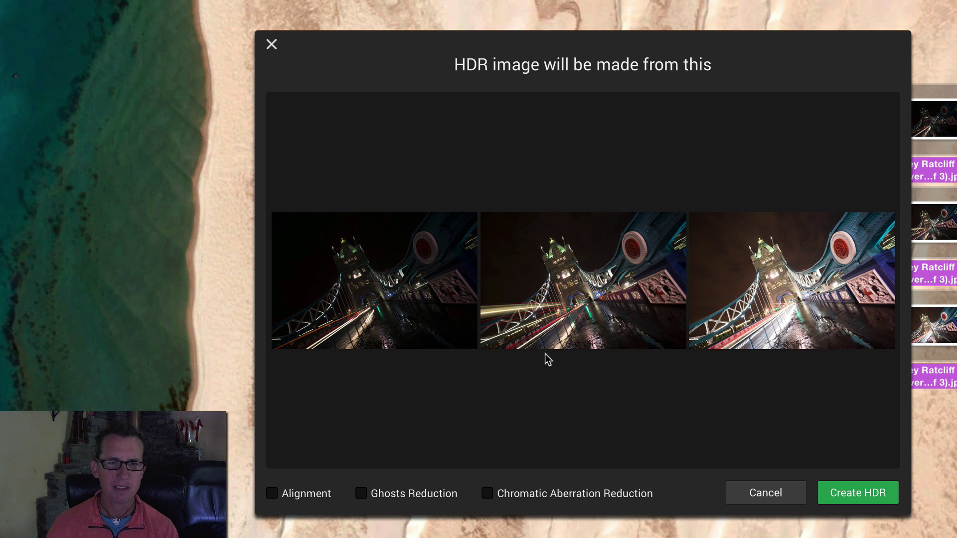
Turn on Alignment and merge the three brackets into a single HDR image.
left_click(283, 494)
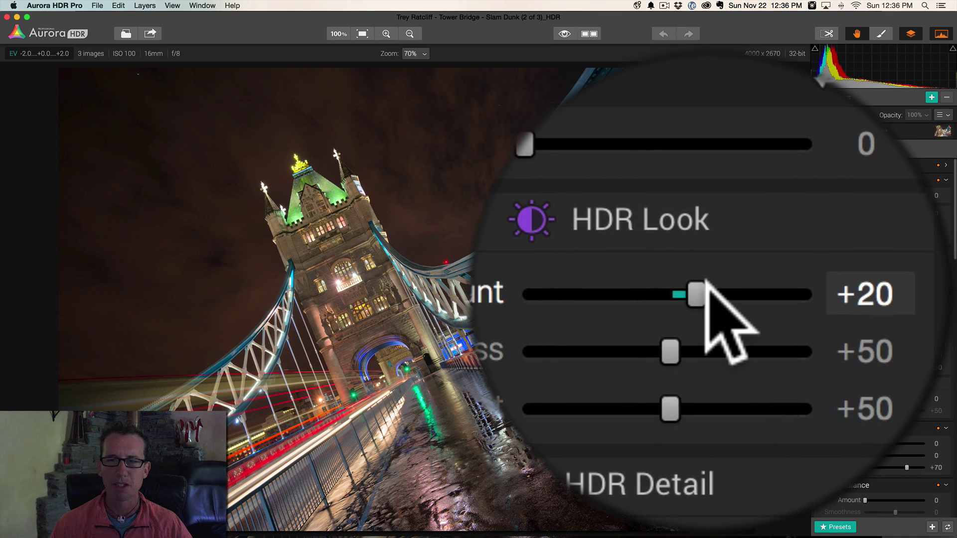
Raise HDR Look Amount to +35 and add HDR Denoise, Amount +21, Smooth +16.
mouse_move(707, 285)
left_mouse_down()
mouse_move(705, 277)
mouse_move(712, 290)
left_mouse_up()
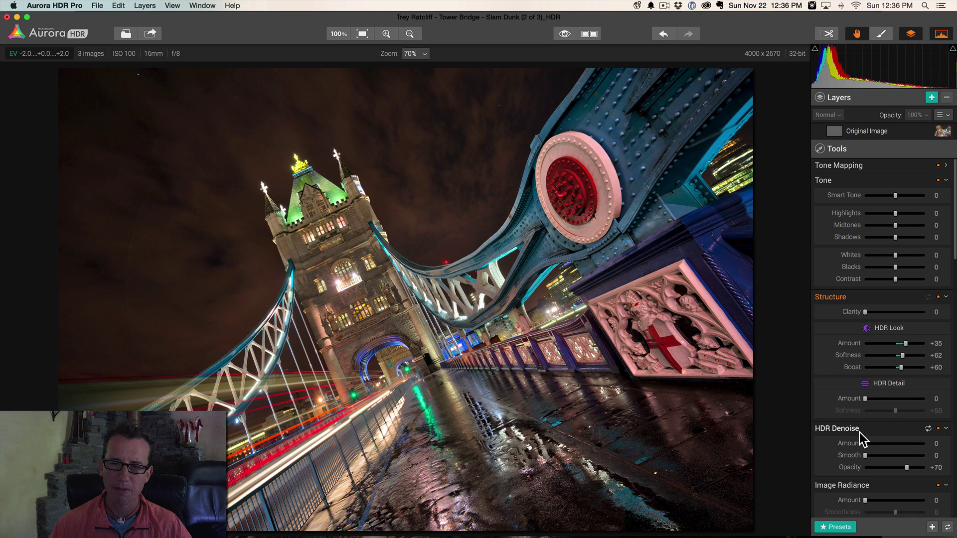
left_click_drag(707, 285, 706, 287)
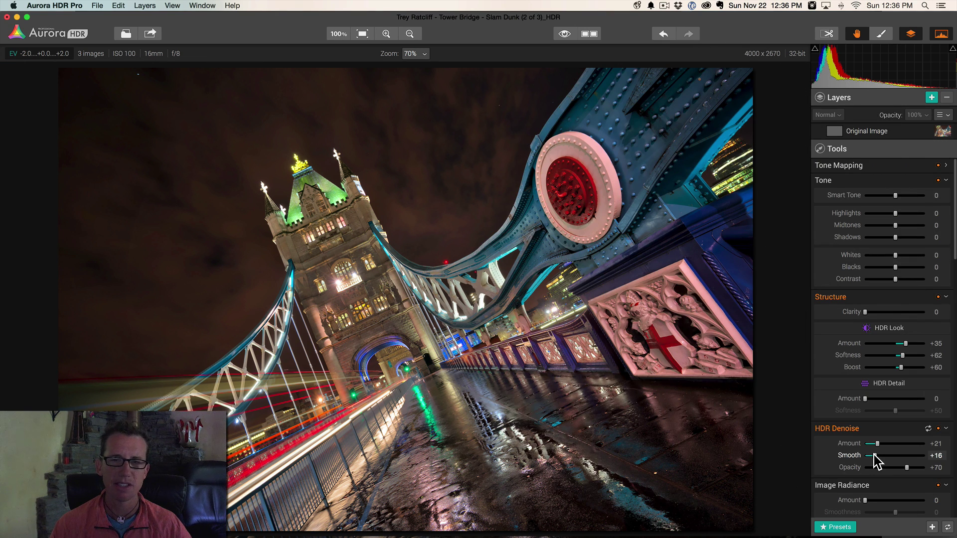
scroll(875, 456, "down", 3)
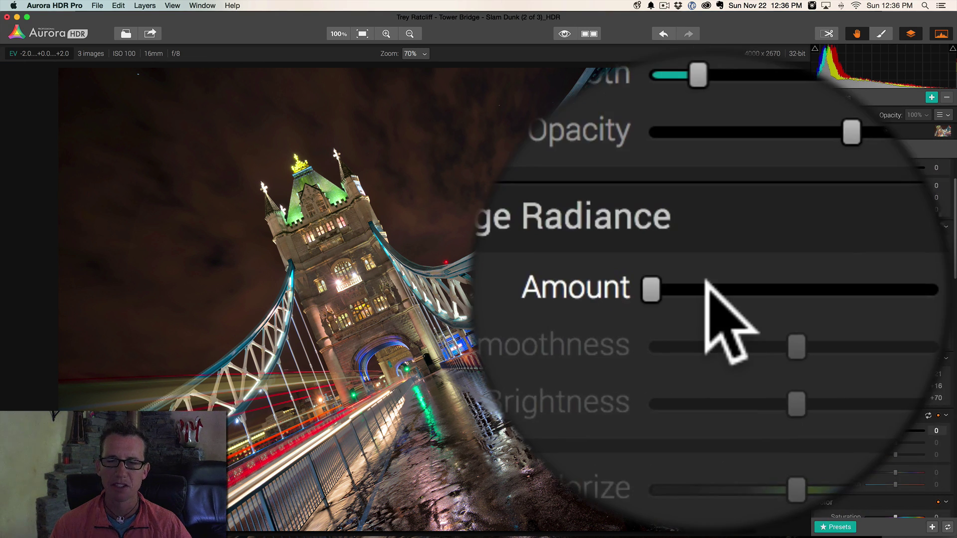
Try a strong Image Radiance glow: Amount +100, Smoothness +55, Brightness +52, then Brightness back to 0.
mouse_move(705, 282)
left_mouse_down()
mouse_move(803, 278)
mouse_move(705, 282)
left_mouse_up()
left_click_drag(865, 427, 938, 430)
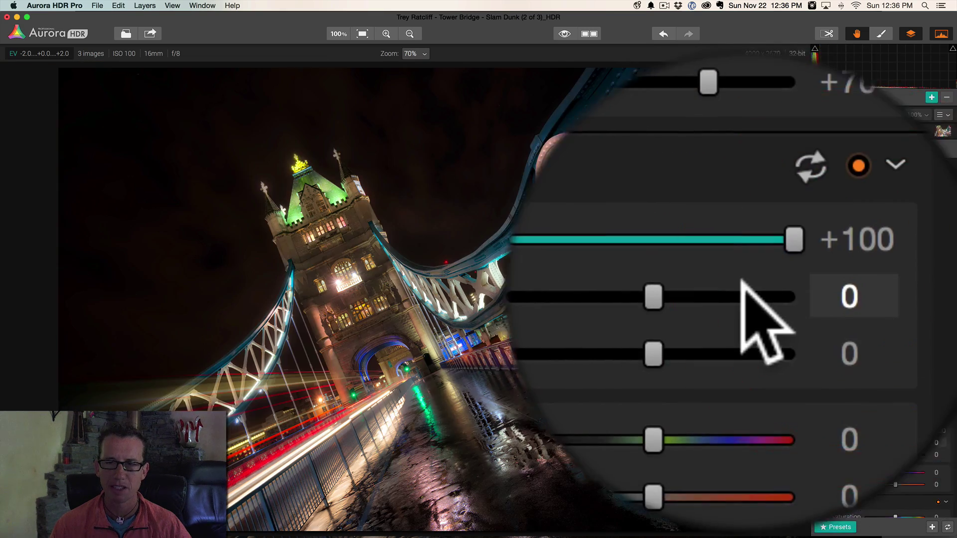
left_click(911, 442)
left_click(910, 454)
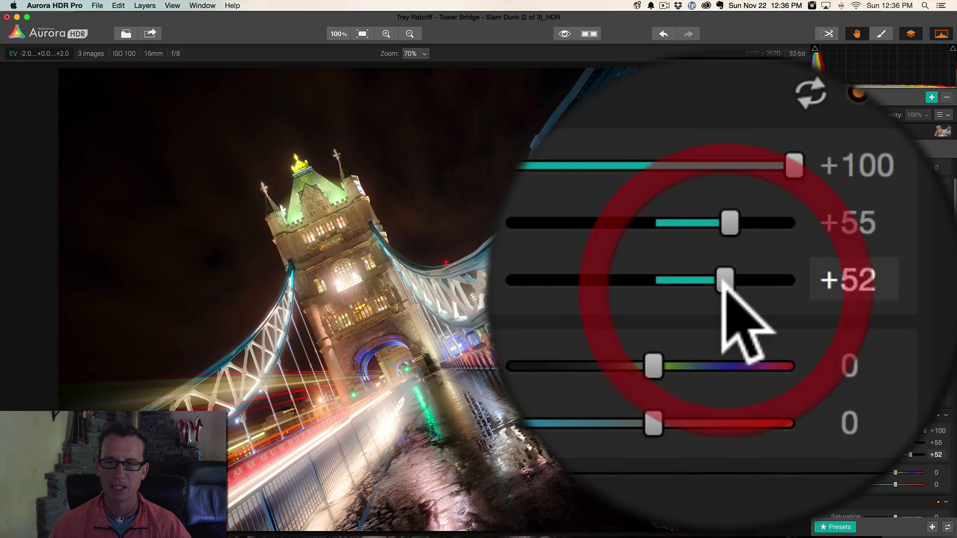
left_click_drag(910, 455, 895, 455)
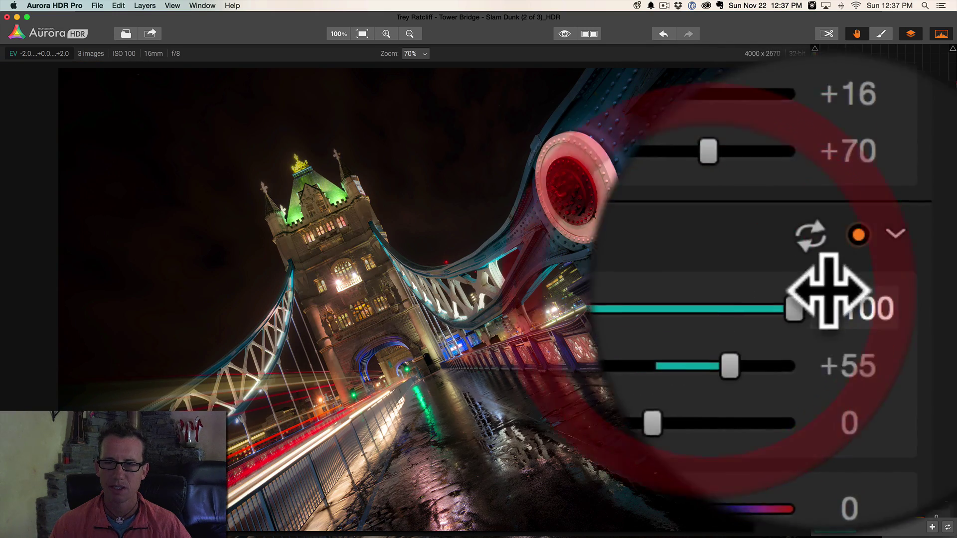
Reset Image Radiance and set a gentle Amount +23 with Smoothness +29.
left_click(929, 415)
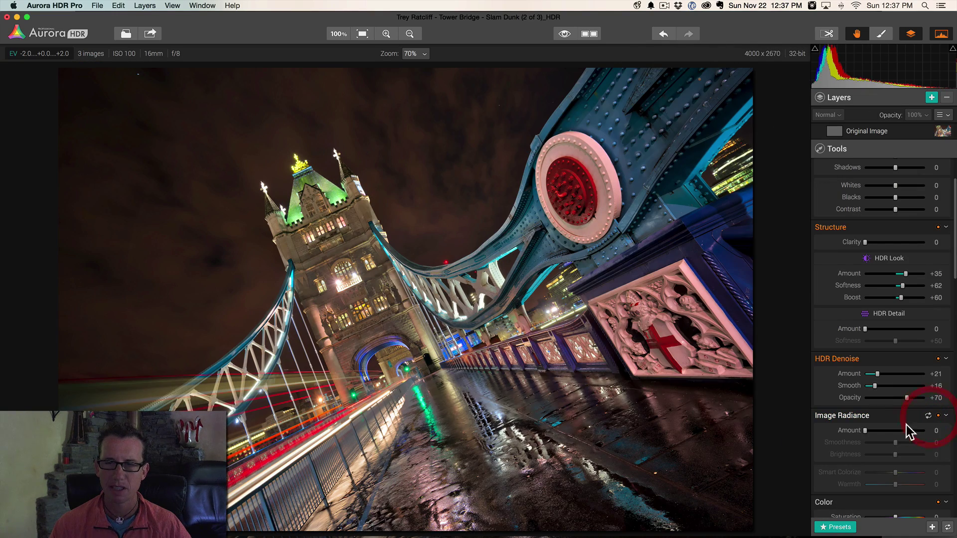
left_click(877, 432)
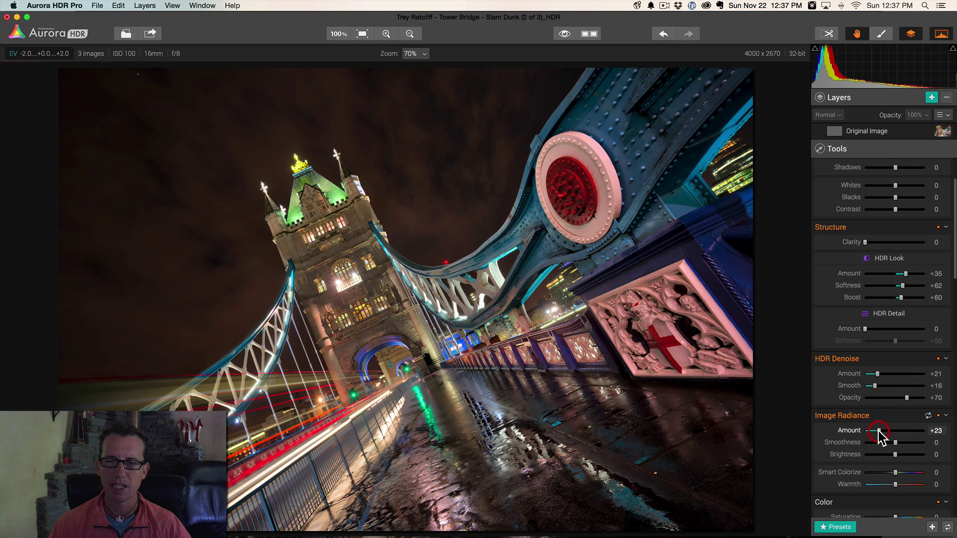
left_click_drag(895, 442, 903, 443)
scroll(903, 444, "down", 3)
Set Tone to Smart Tone +27, Highlights -64 and Contrast +40.
scroll(904, 444, "down", 5)
scroll(904, 443, "up", 8)
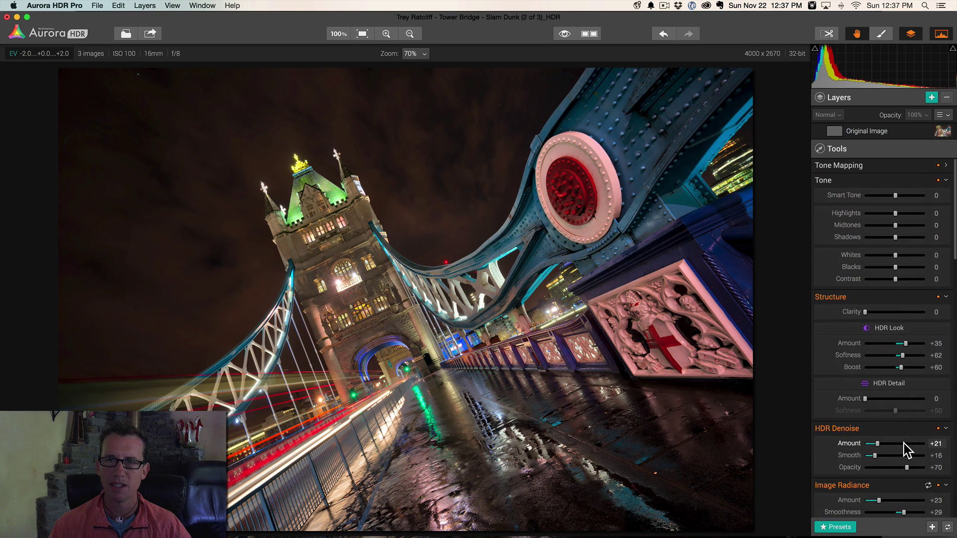
left_click_drag(895, 195, 882, 214)
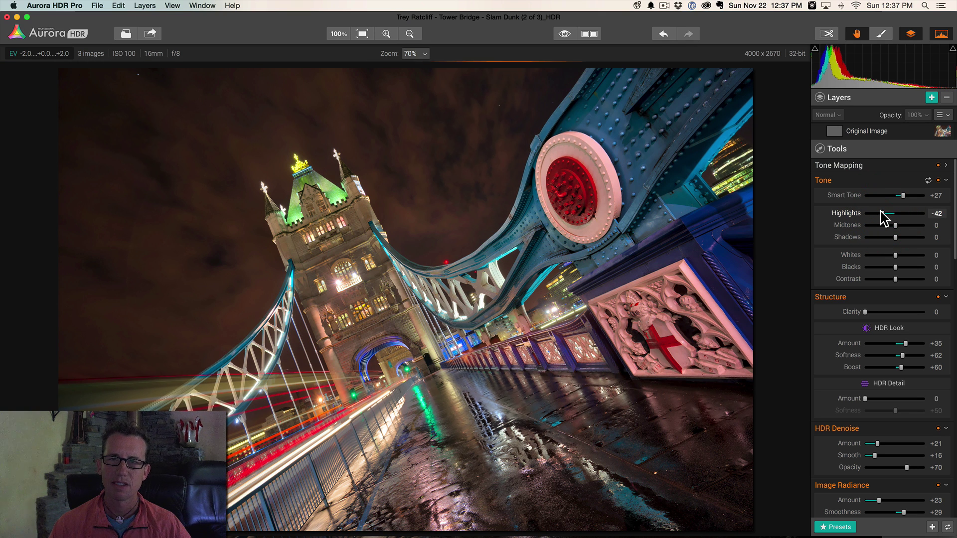
left_click_drag(880, 213, 876, 215)
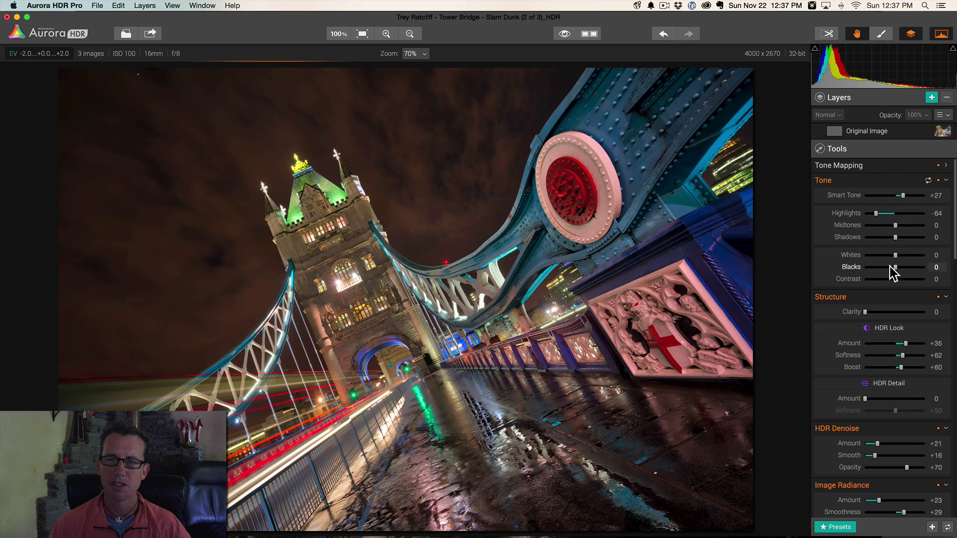
left_click_drag(895, 279, 907, 280)
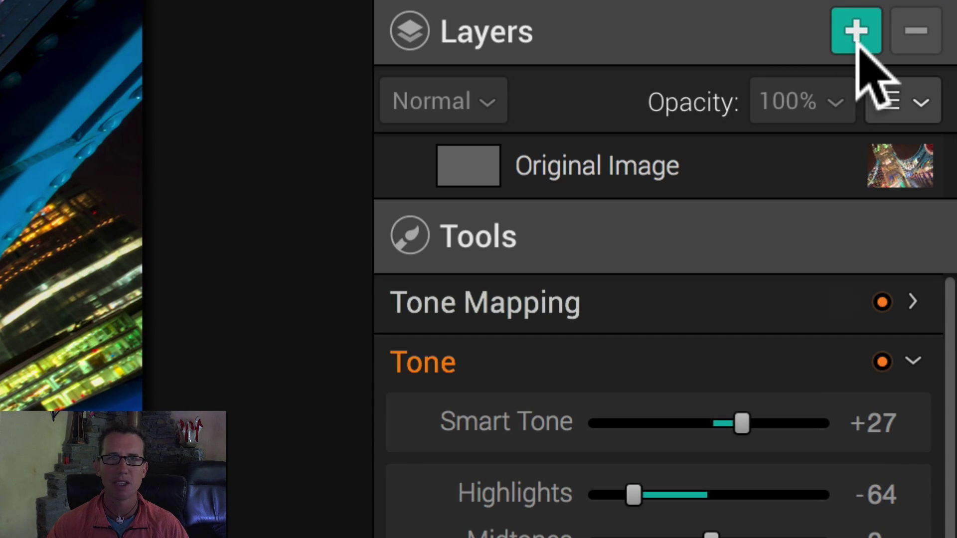
Add a new layer named 'Dark Tower' above the Original Image.
left_click(857, 36)
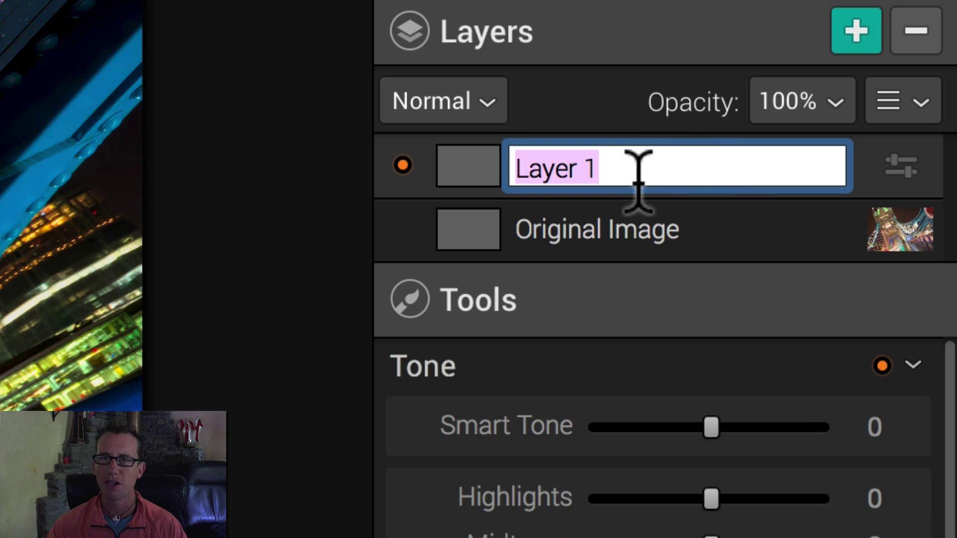
type("Dark Towe")
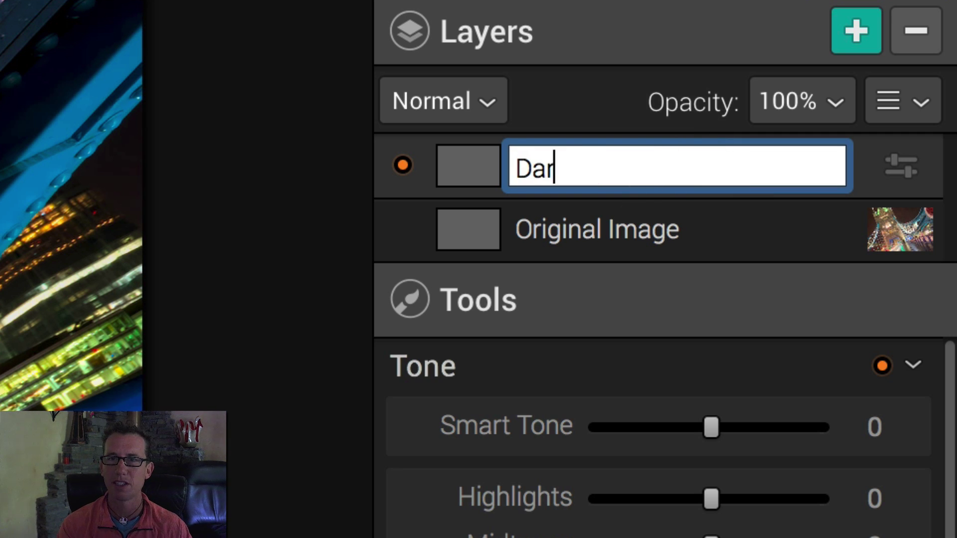
type("r")
key("Return")
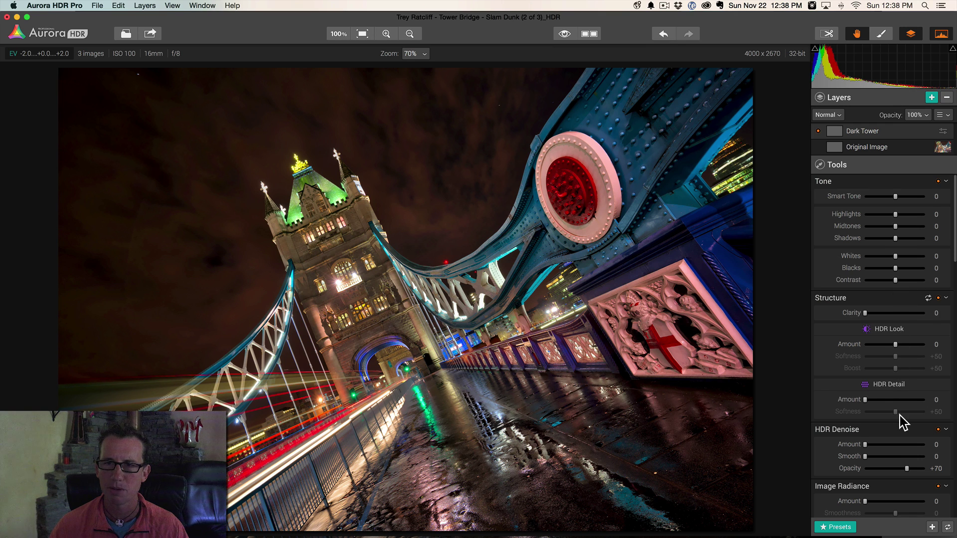
Set HDR Look Amount +82 with Softness and Boost +65, and HDR Detail +43 with Softness +71.
scroll(899, 415, "down", 5)
scroll(899, 416, "up", 5)
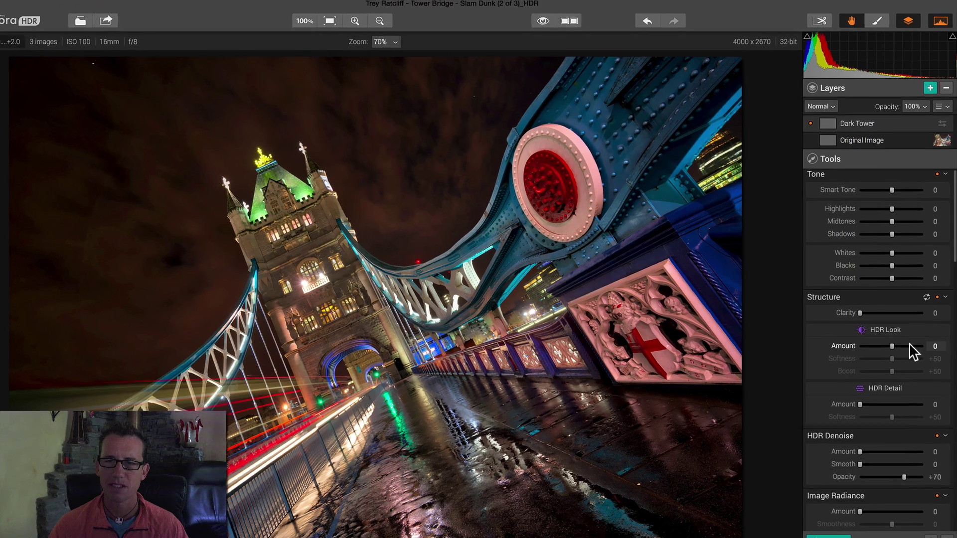
left_click(910, 345)
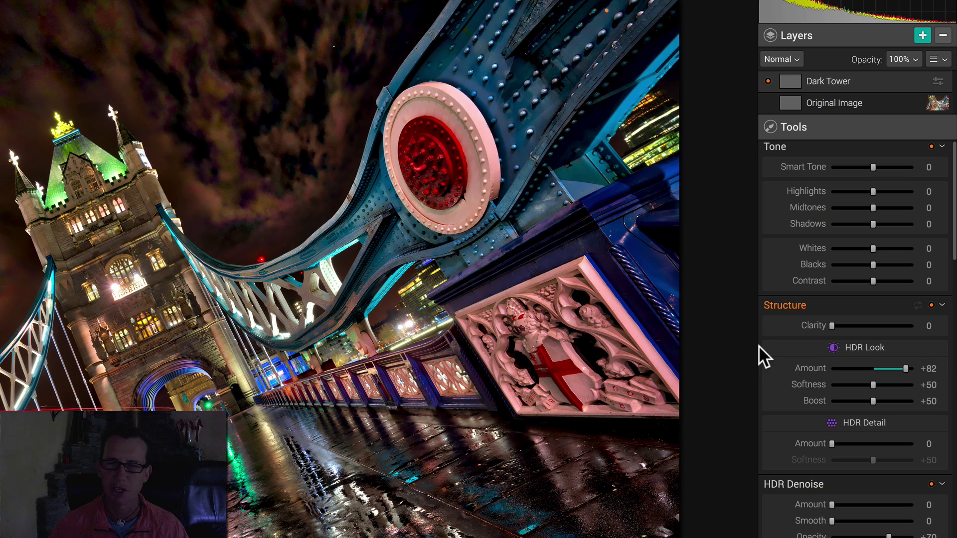
left_click(884, 385)
left_click(884, 399)
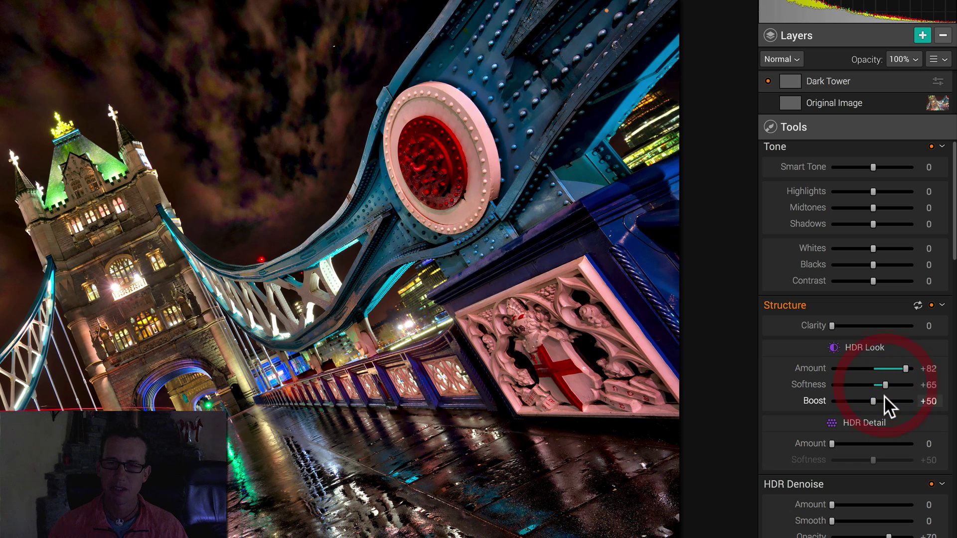
left_click(864, 437)
left_click_drag(863, 436, 866, 437)
left_click(889, 459)
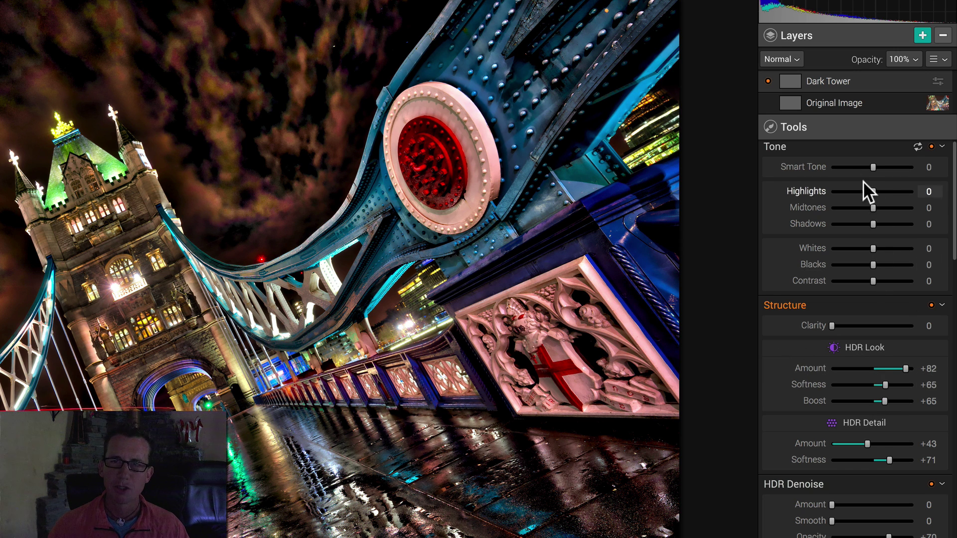
Darken the Dark Tower layer: Smart Tone -44, Highlights -50, Midtones -29.
left_click(853, 165)
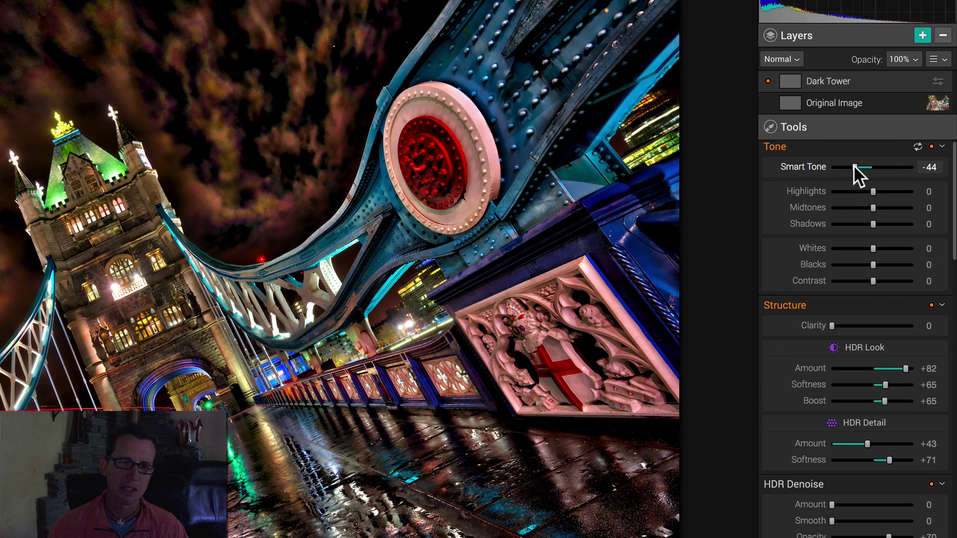
left_click(851, 191)
left_click(860, 205)
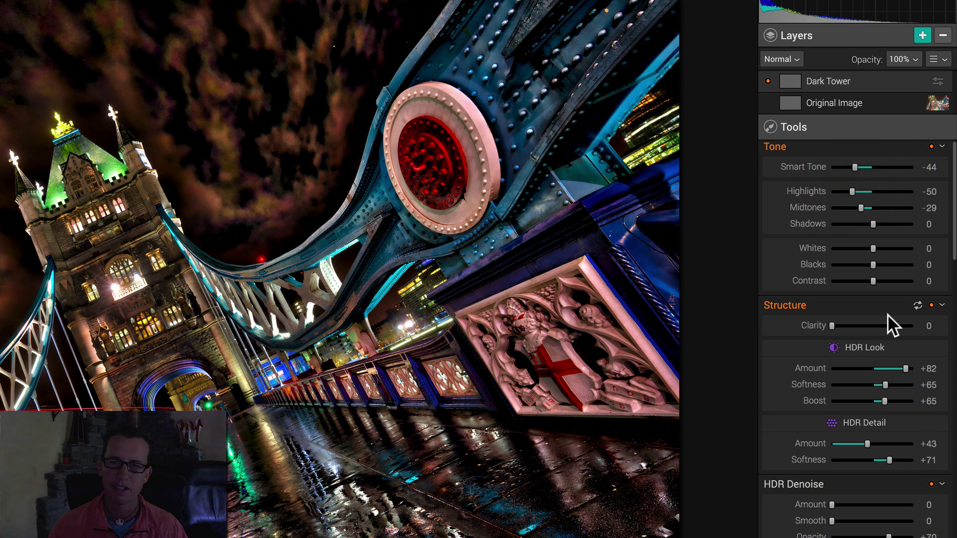
Set Image Radiance Amount and Smoothness to +36, toggling it off and on to compare.
scroll(887, 314, "down", 3)
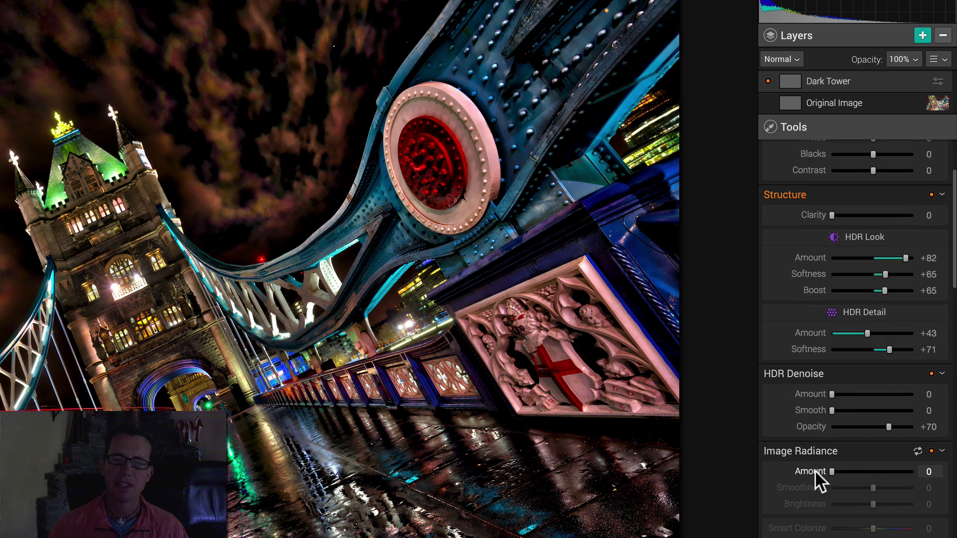
left_click(859, 468)
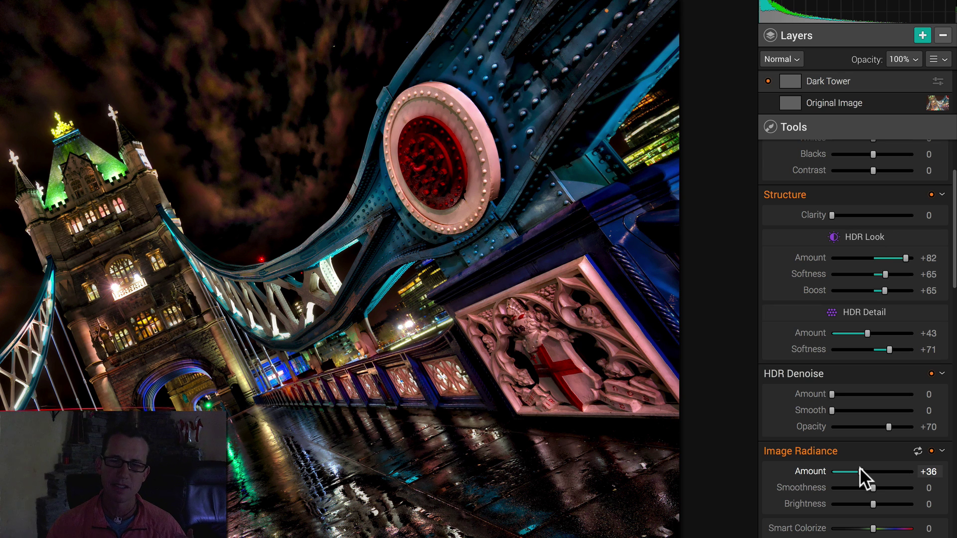
left_click_drag(878, 488, 886, 488)
left_click(932, 451)
left_click(932, 451)
left_click(931, 451)
left_click(932, 452)
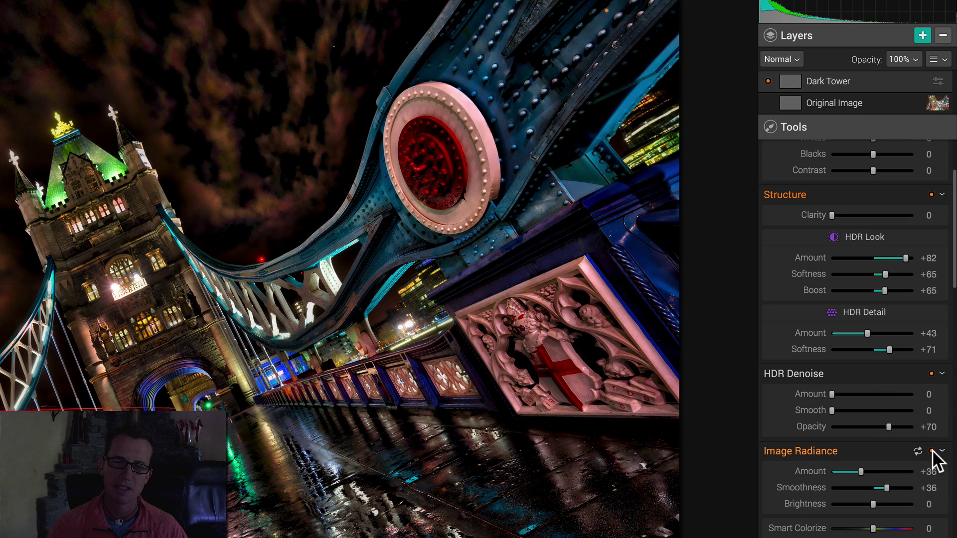
Lift a midpoint on the RGB Tone Curve to brighten the midtones.
scroll(885, 451, "down", 7)
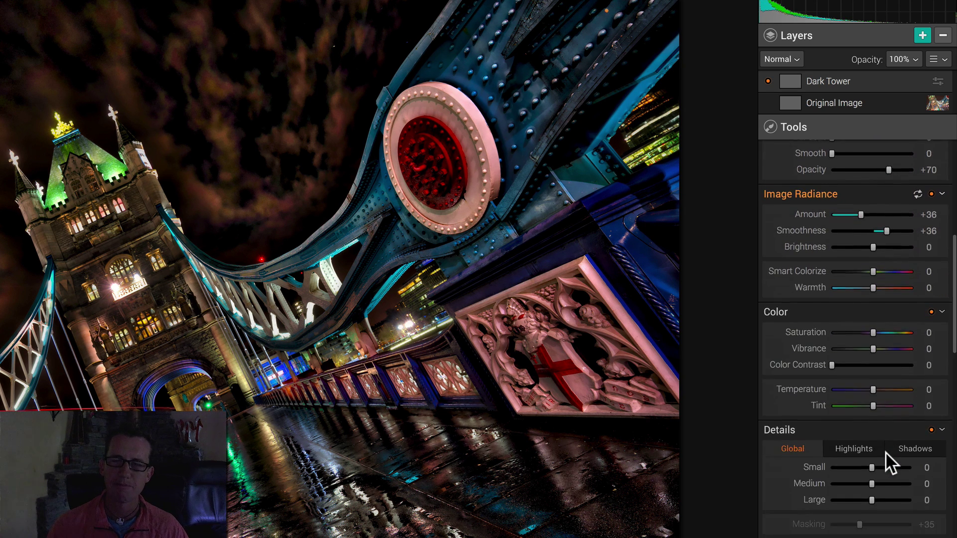
scroll(886, 451, "down", 4)
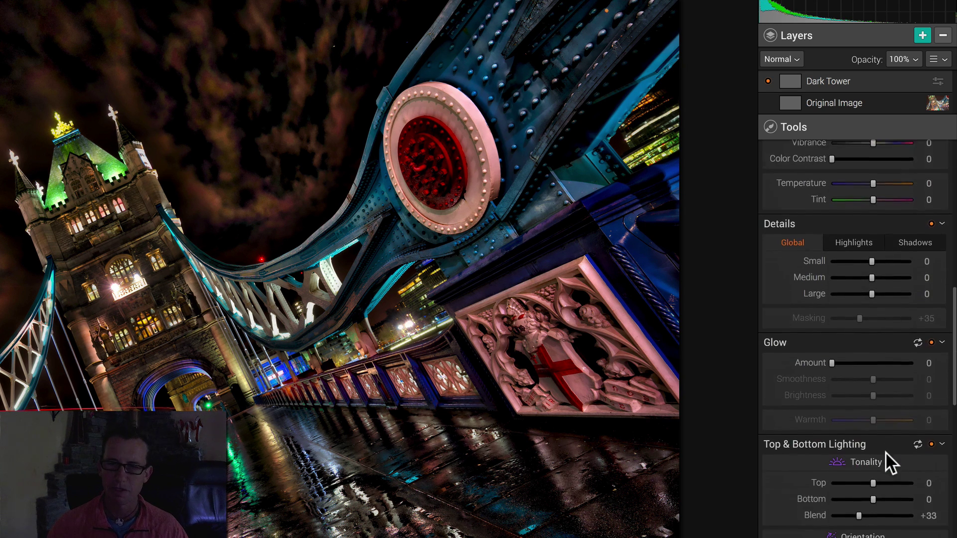
scroll(885, 452, "down", 4)
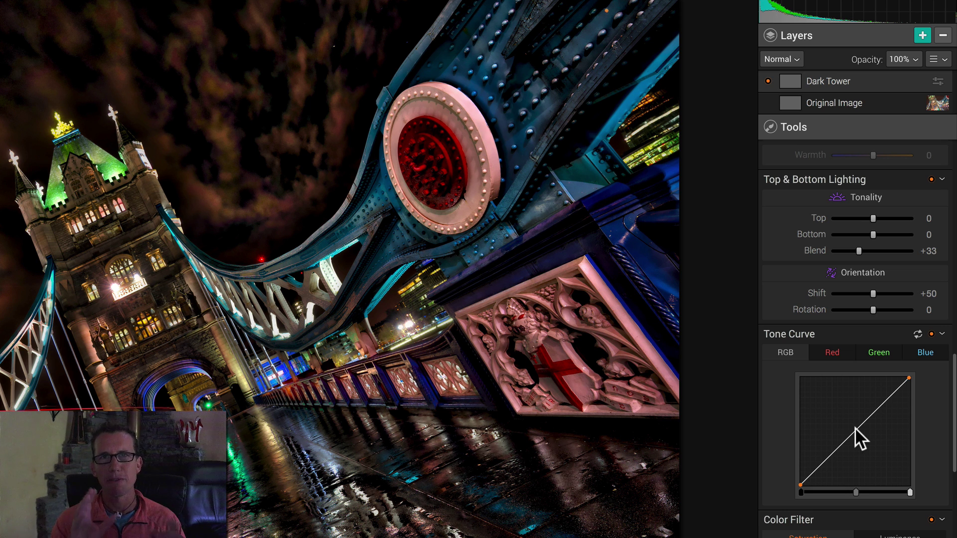
mouse_move(854, 427)
left_mouse_down()
mouse_move(841, 414)
mouse_move(864, 438)
mouse_move(832, 408)
mouse_move(855, 432)
left_mouse_up()
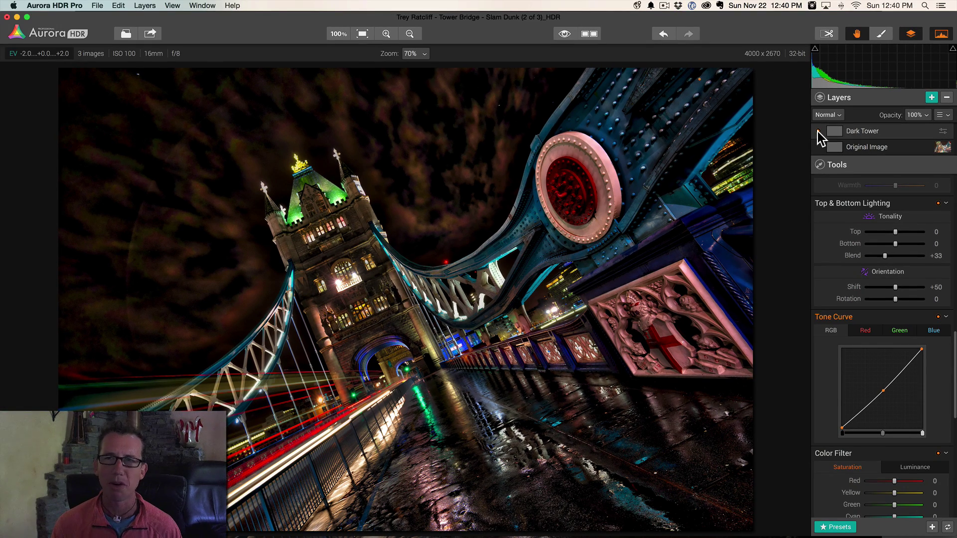
left_click(817, 130)
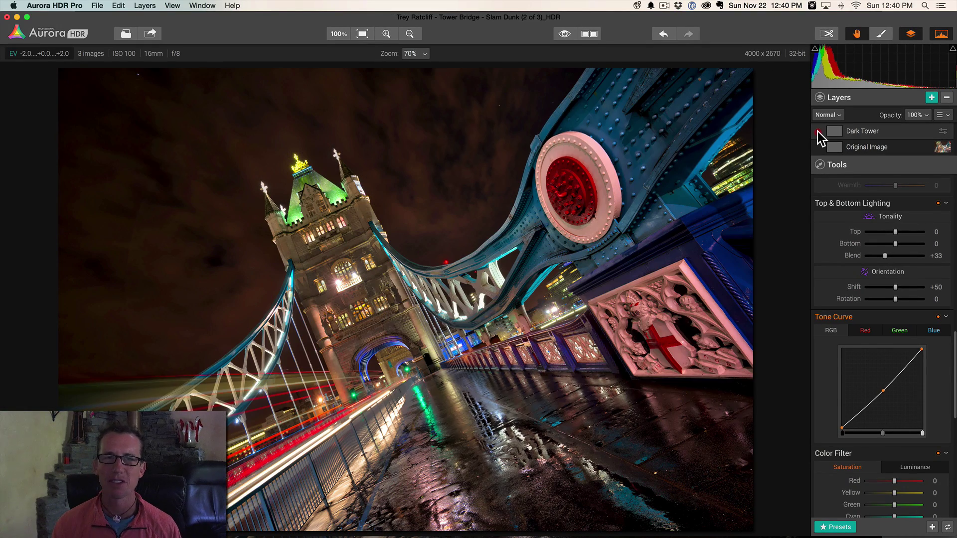
left_click(817, 130)
left_click(818, 131)
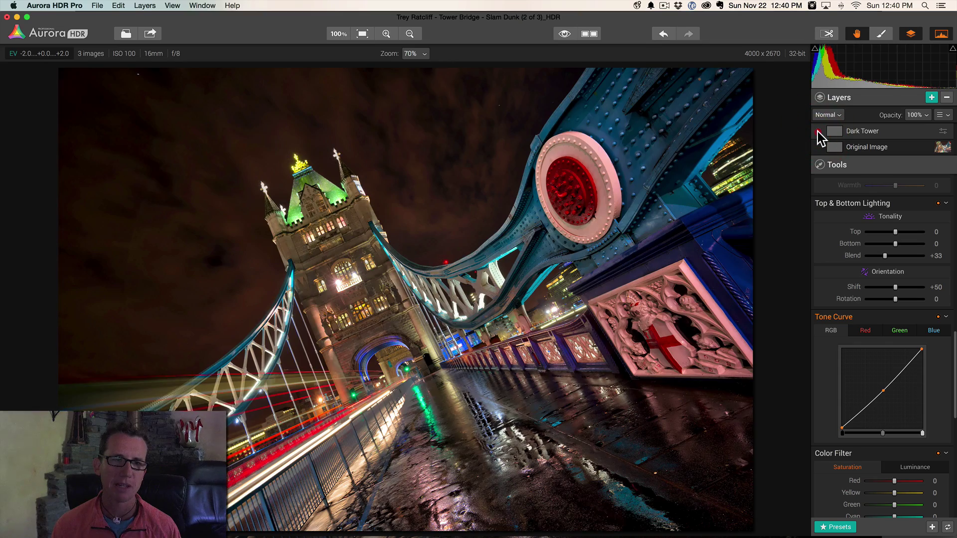
left_click(817, 131)
left_click(817, 131)
left_click(818, 130)
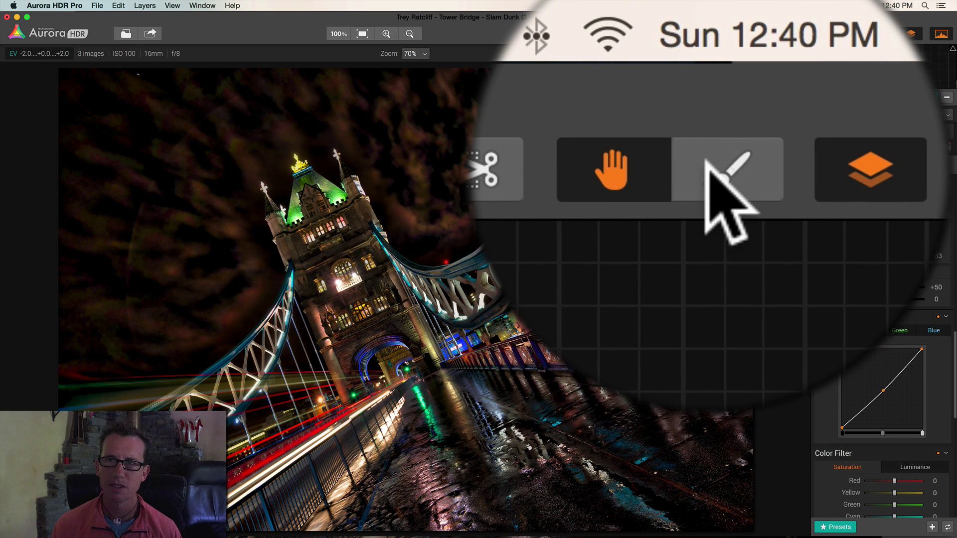
Switch to Brush masking mode and check the brush reads Size 250, Opacity 50, Softness 100.
left_click(878, 33)
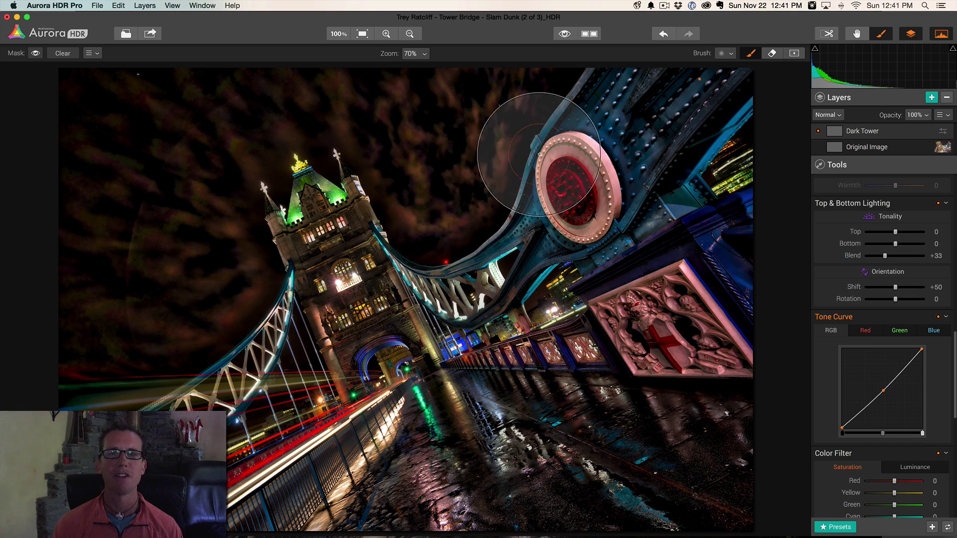
left_click(727, 53)
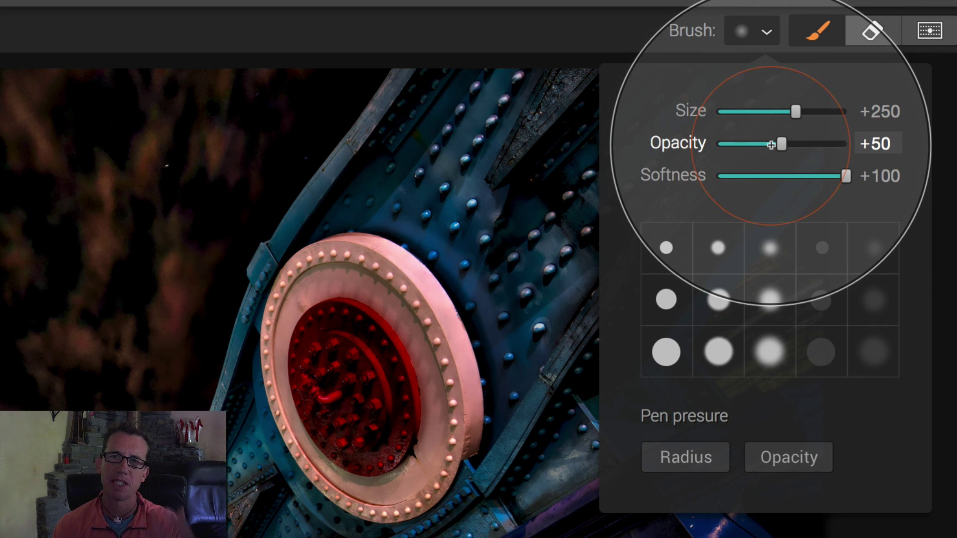
Paint the Dark Tower mask over the central tower and down to the arch.
left_click(761, 30)
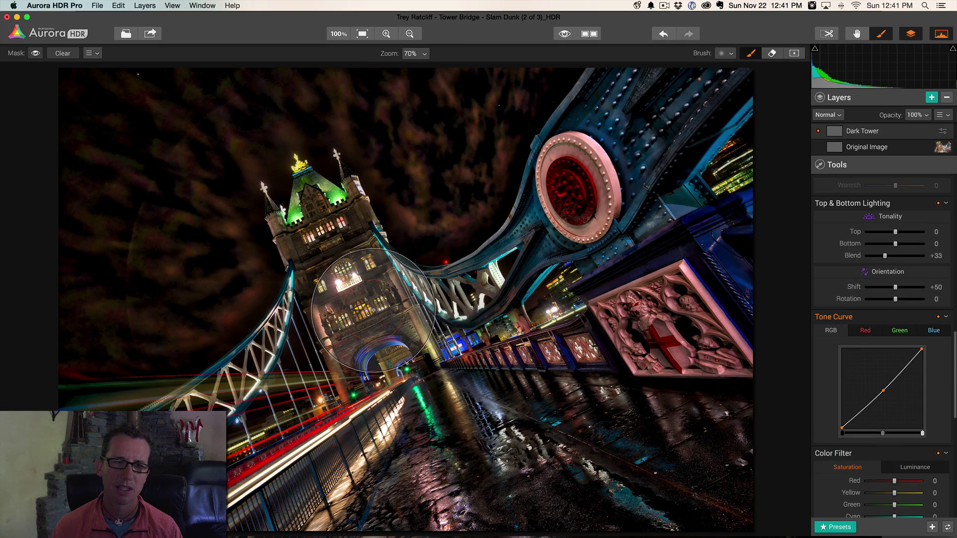
mouse_move(373, 310)
left_mouse_down()
mouse_move(376, 344)
mouse_move(366, 319)
left_mouse_up()
mouse_move(339, 264)
left_mouse_down()
mouse_move(322, 223)
mouse_move(388, 366)
mouse_move(330, 247)
mouse_move(383, 339)
mouse_move(336, 357)
mouse_move(443, 326)
mouse_move(372, 333)
mouse_move(439, 386)
mouse_move(356, 307)
mouse_move(326, 242)
mouse_move(385, 332)
mouse_move(398, 296)
mouse_move(380, 313)
mouse_move(398, 270)
mouse_move(392, 209)
mouse_move(394, 332)
mouse_move(388, 301)
left_mouse_up()
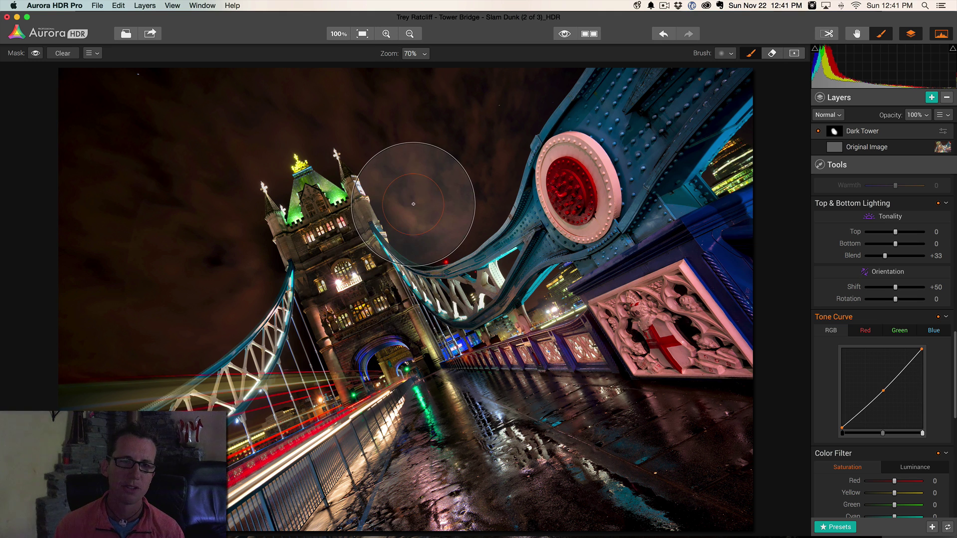
Switch to the Eraser and shrink the brush to about Size 106, confirming it in the brush settings.
key("e")
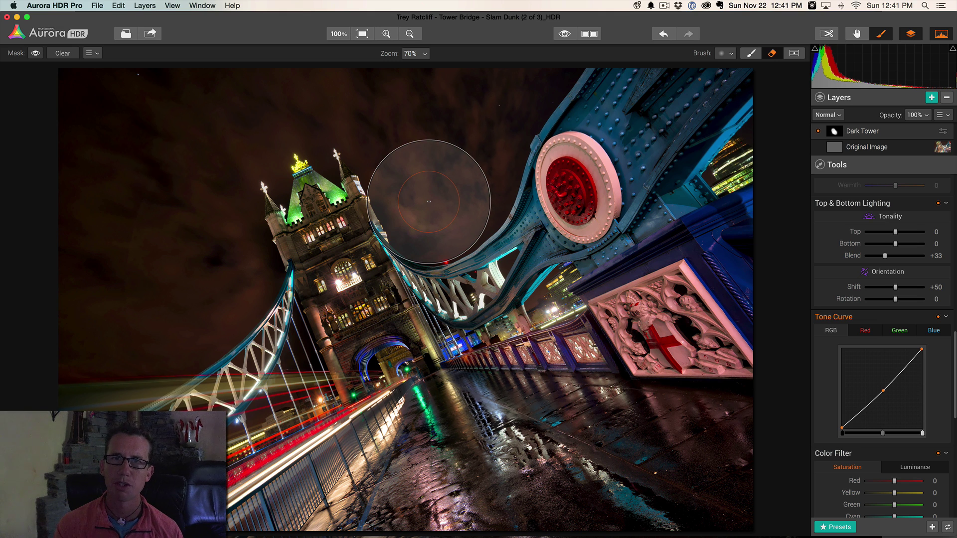
left_click(772, 54)
left_click(772, 54)
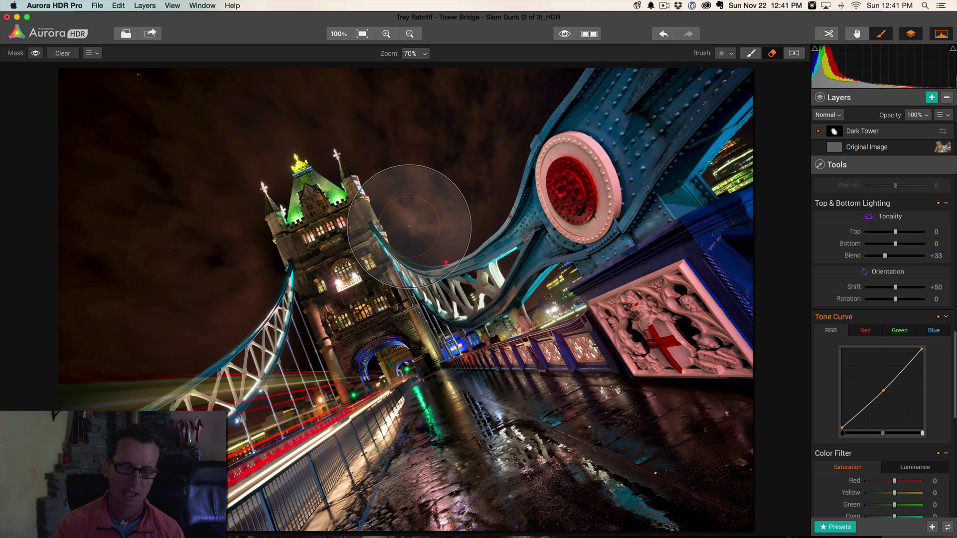
key("bracketleft")
key("bracketleft")
key("bracketleft")
key("bracketleft")
key("bracketleft")
key("bracketleft")
key("bracketleft")
key("bracketleft")
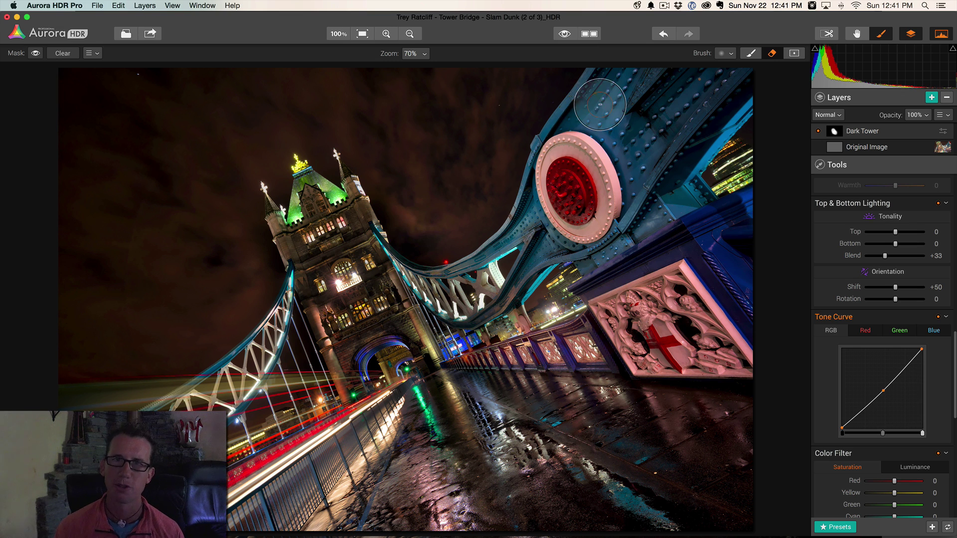
left_click(722, 53)
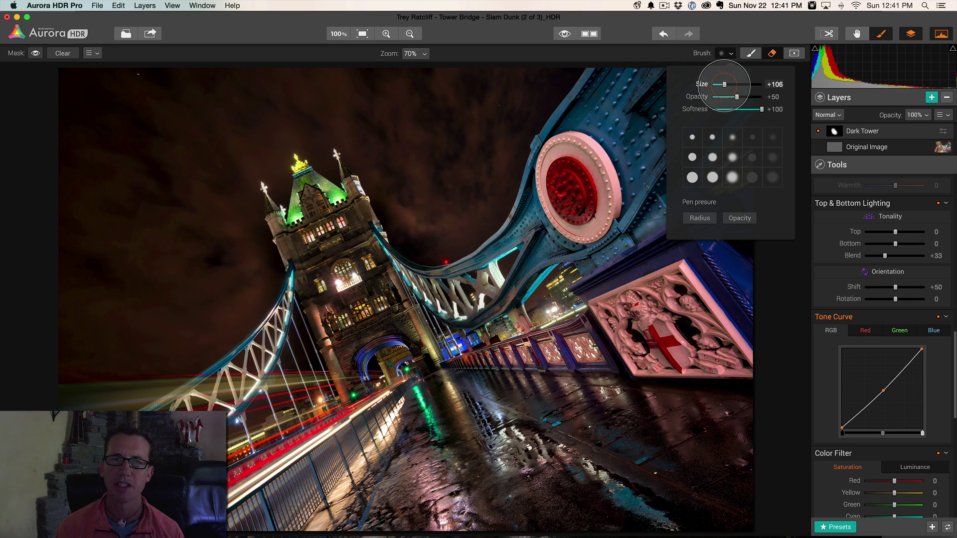
left_click(730, 53)
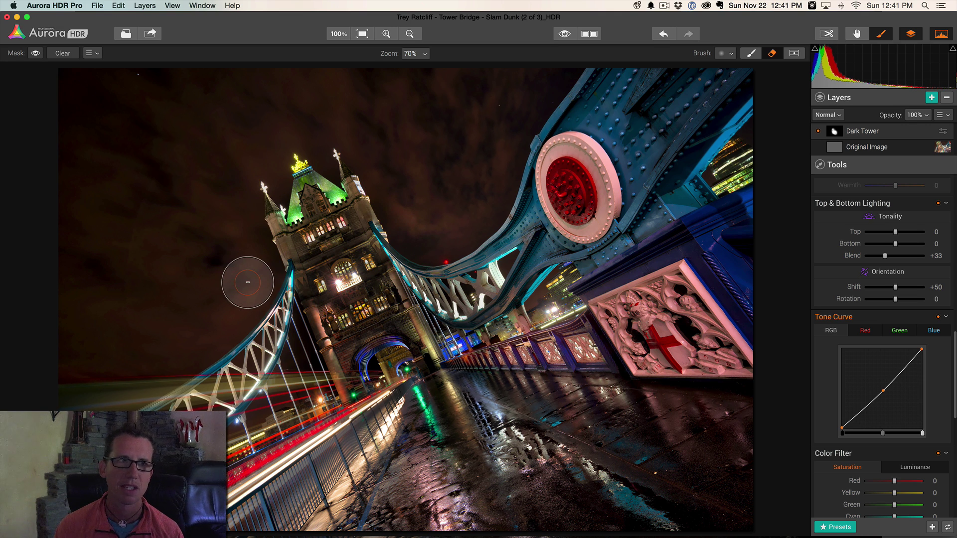
Erase the Dark Tower mask from the bridge arch, checking it against the red overlay.
left_click(35, 52)
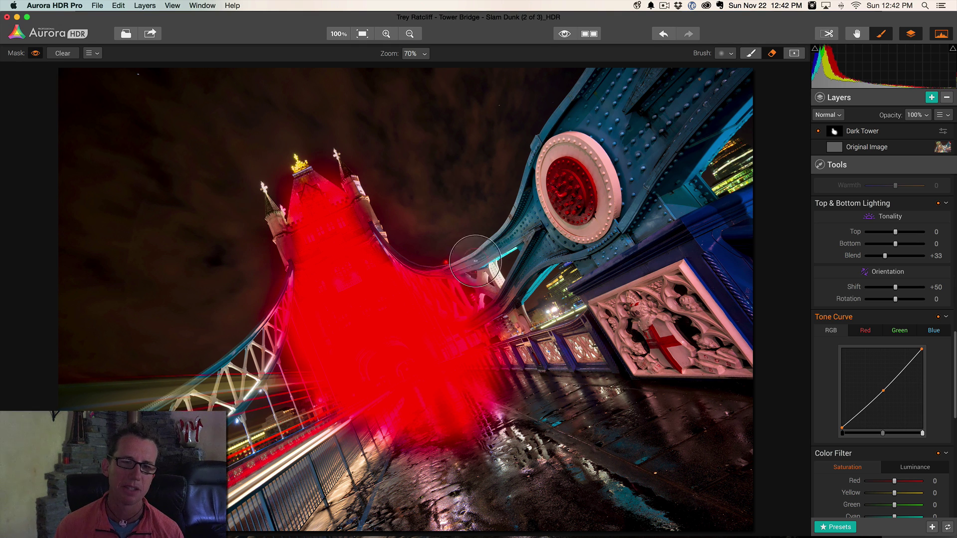
left_click_drag(472, 285, 427, 214)
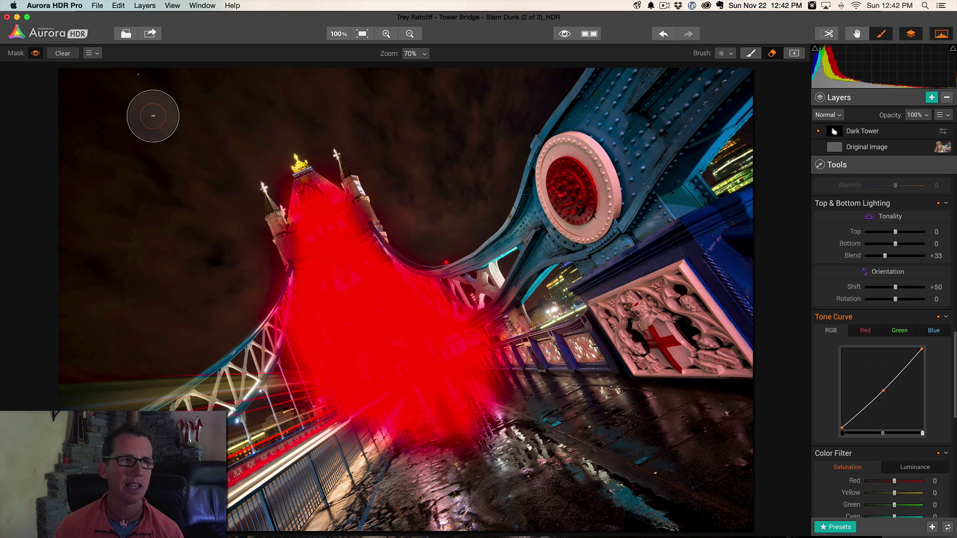
left_click(35, 52)
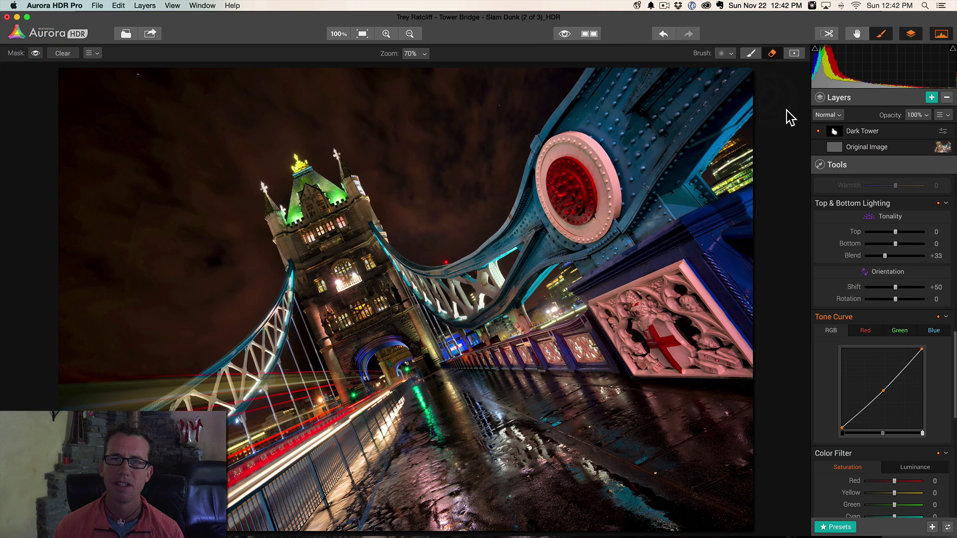
Toggle the Dark Tower layer off and on twice to compare the tower.
left_click(819, 130)
left_click(820, 130)
left_click(820, 131)
left_click(819, 130)
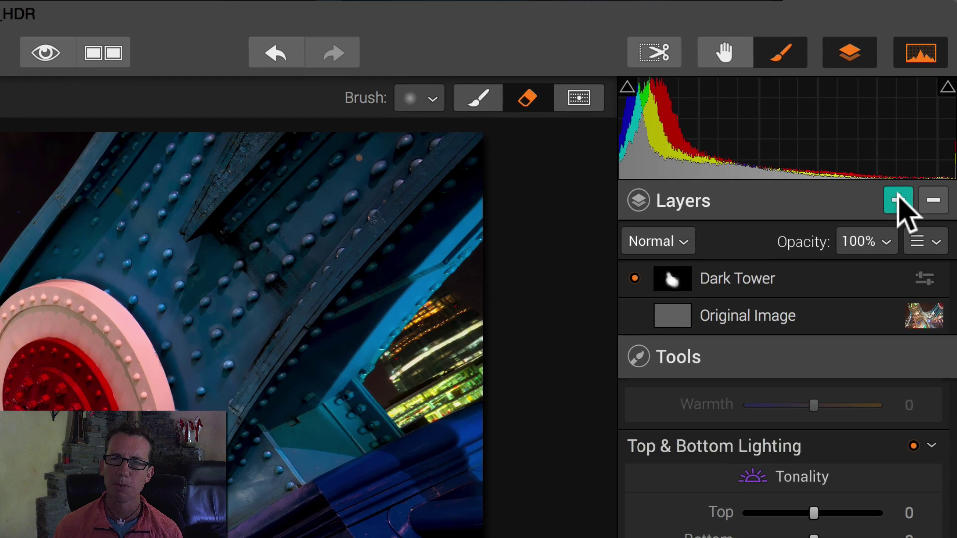
Add a new layer above Dark Tower and name it 'Explosive Sky'.
left_click(932, 97)
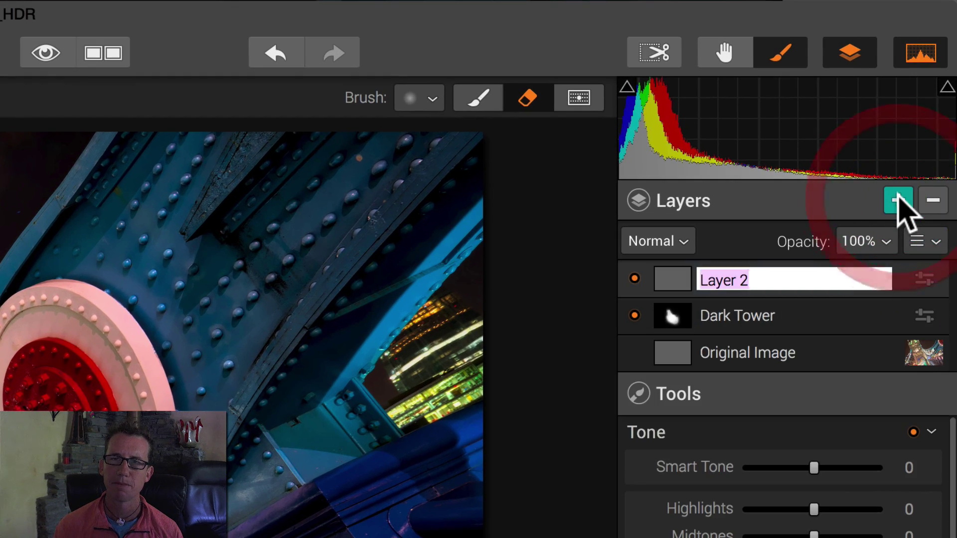
type("Explosive Sky")
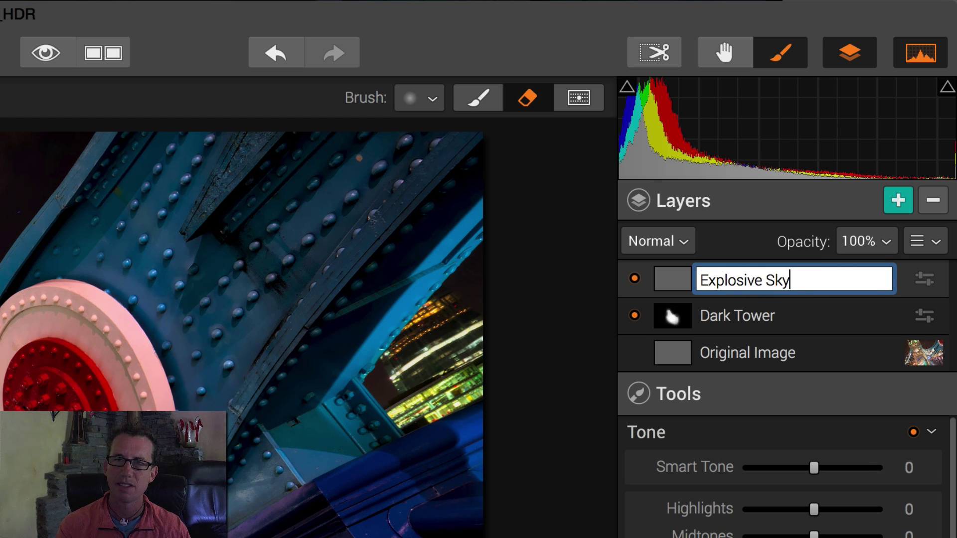
key("Return")
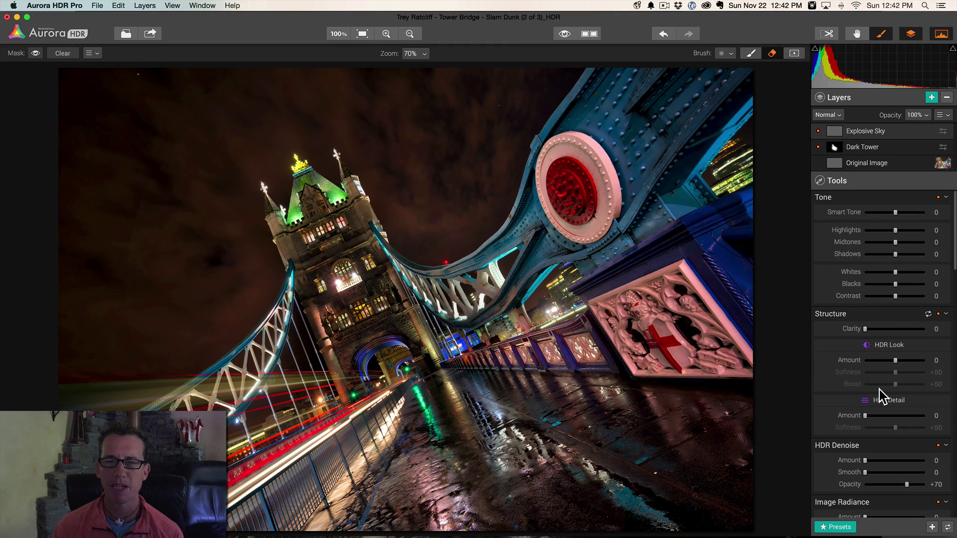
Set HDR Denoise to +37 and soften the HDR Look Amount to -26.
scroll(880, 397, "down", 2)
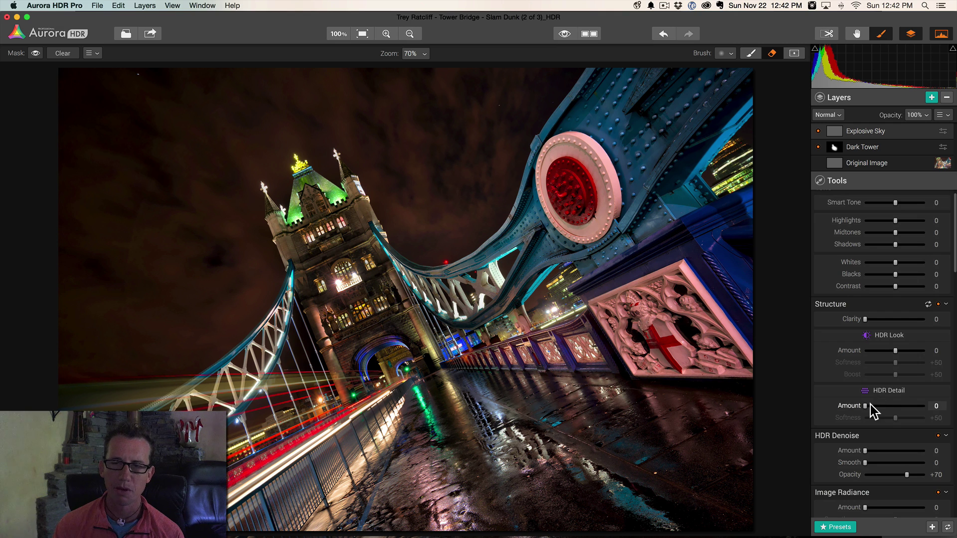
scroll(873, 406, "down", 5)
mouse_move(878, 416)
left_mouse_down()
mouse_move(887, 421)
mouse_move(878, 432)
left_mouse_up()
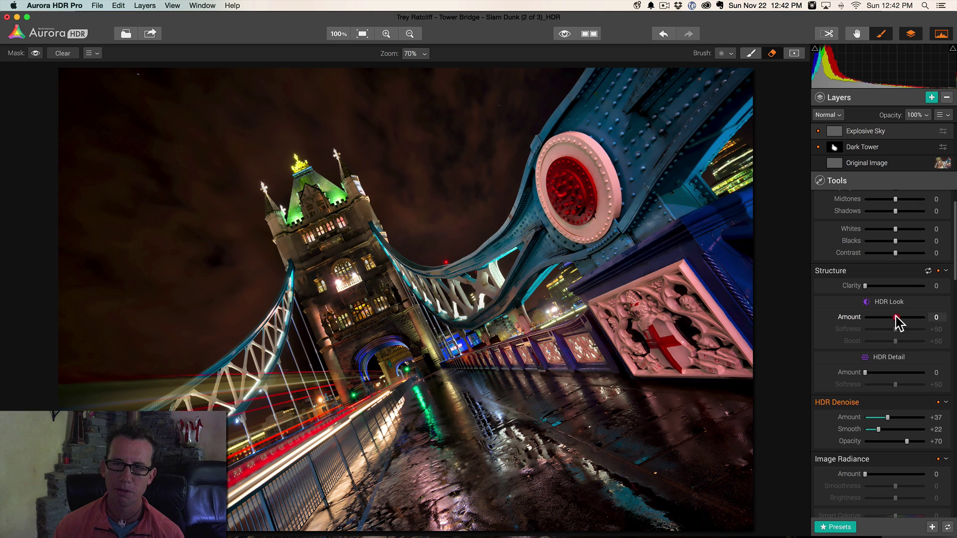
left_click_drag(896, 316, 857, 319)
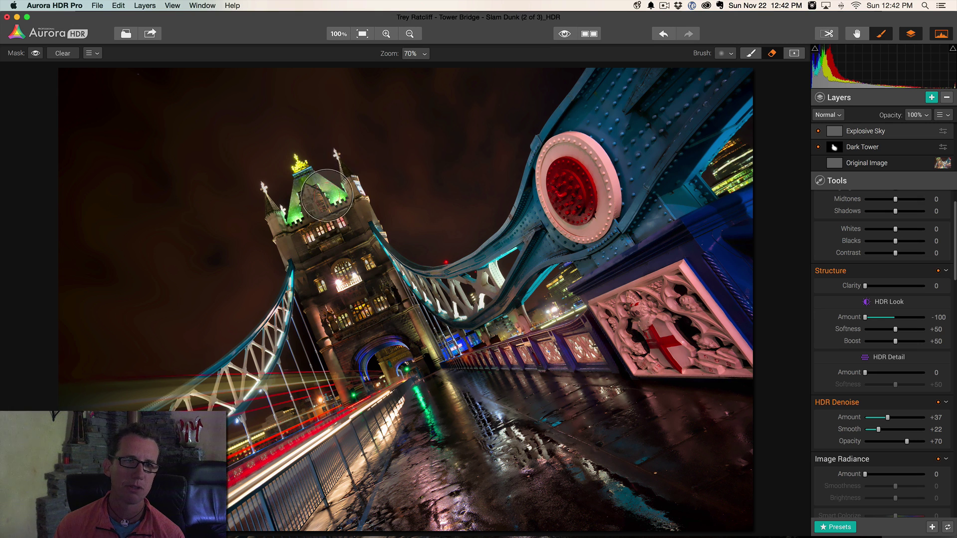
left_click(886, 317)
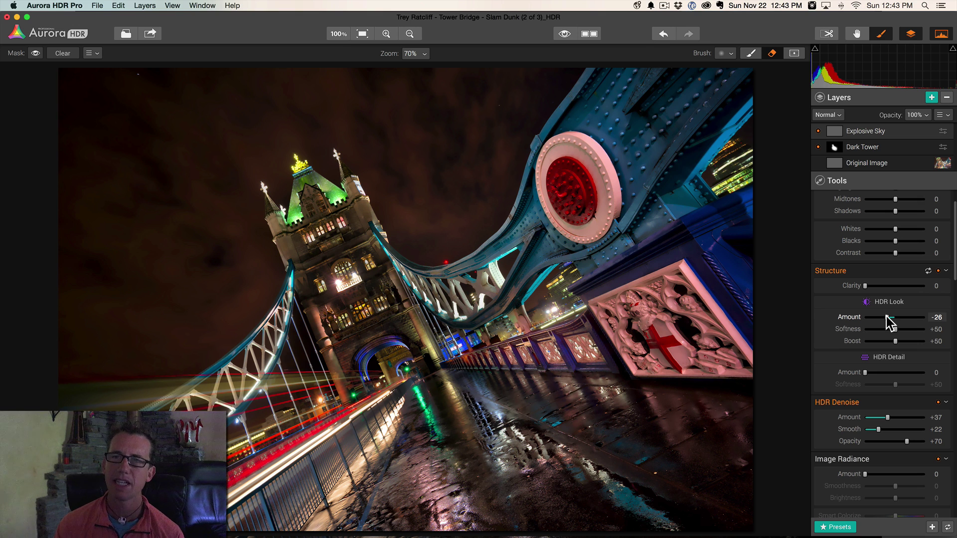
scroll(886, 316, "down", 5)
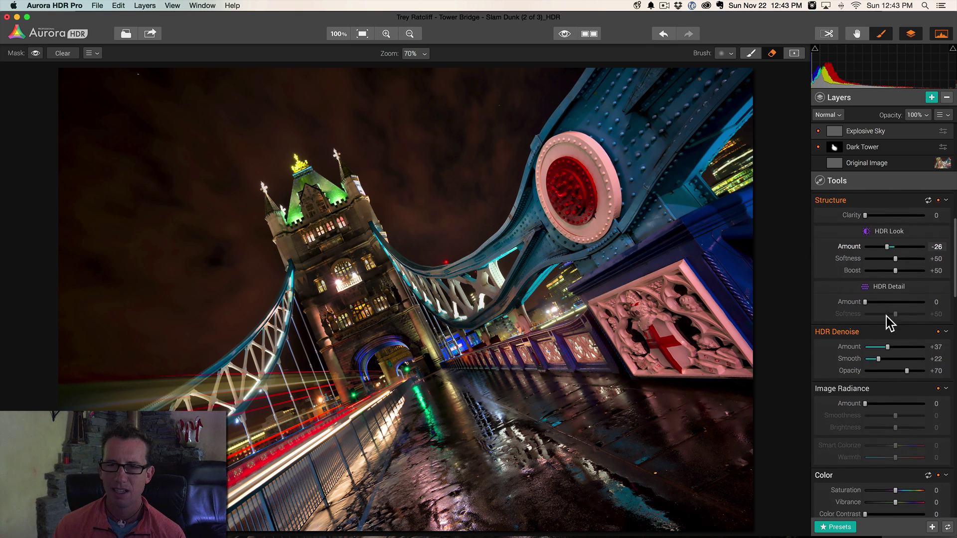
left_click(876, 398)
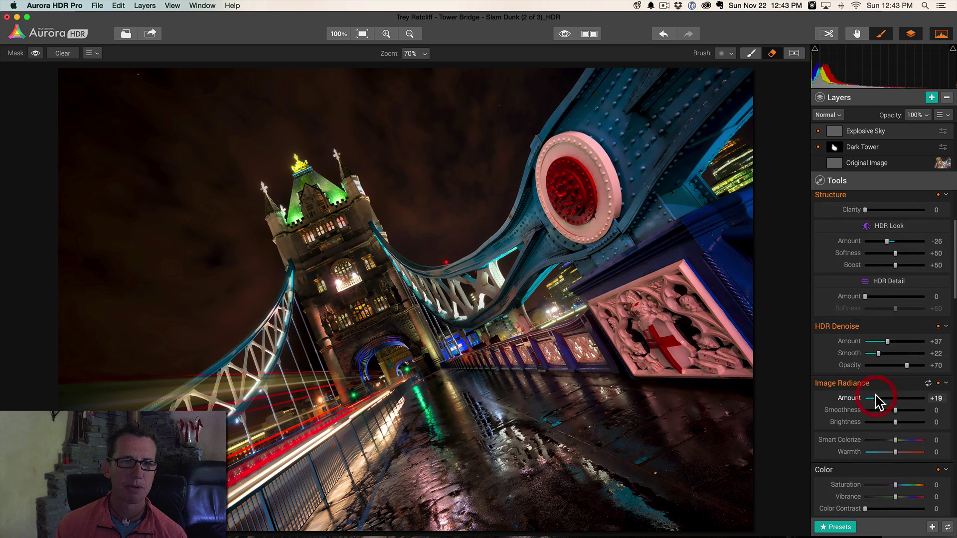
left_click(908, 421)
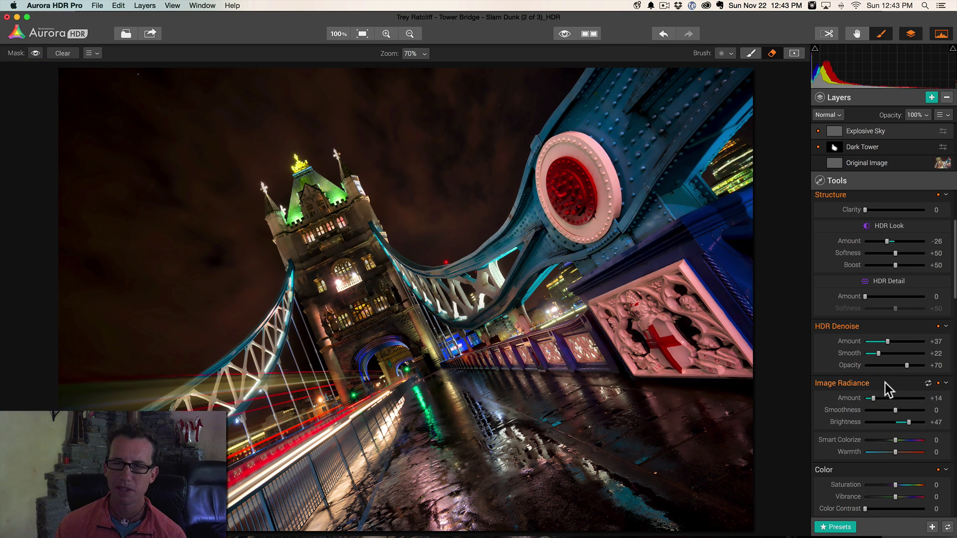
left_click(929, 383)
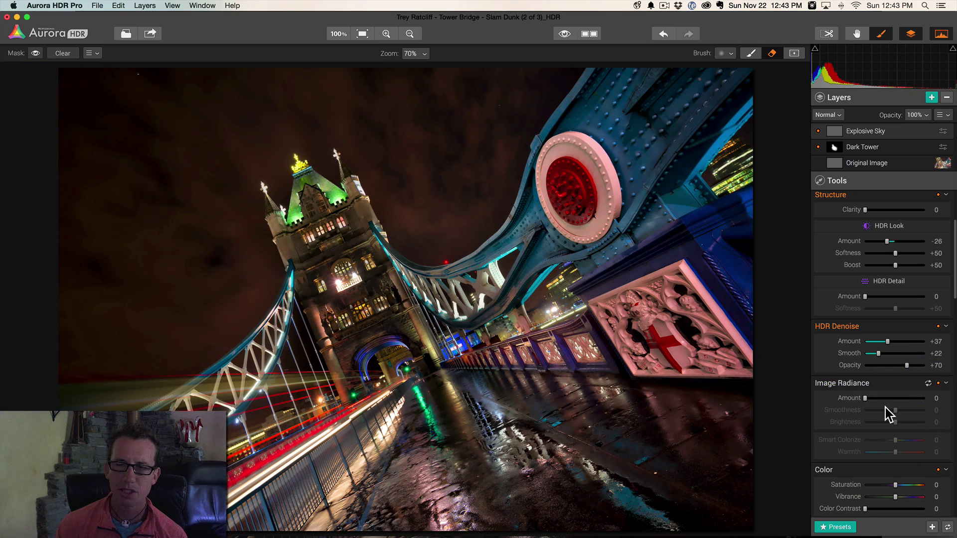
scroll(885, 407, "down", 4)
scroll(885, 408, "down", 2)
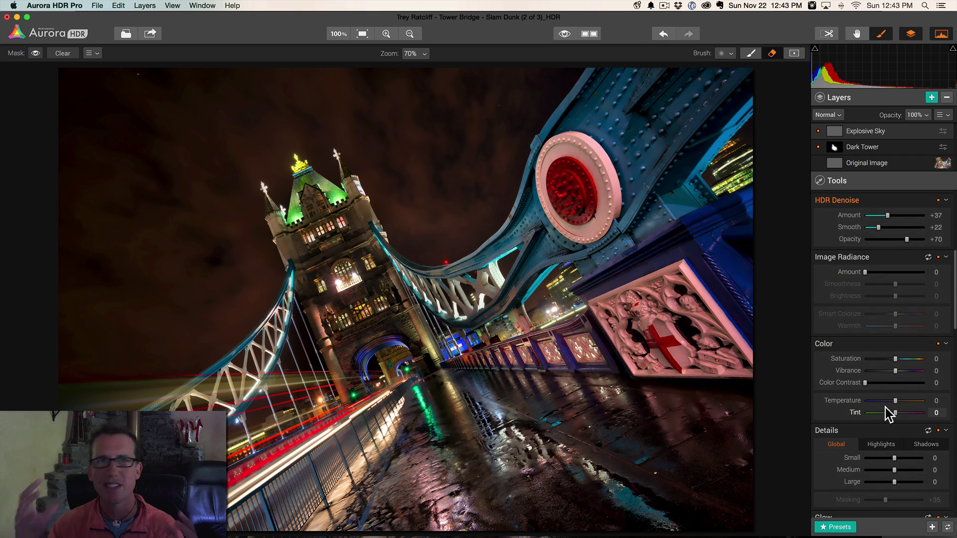
scroll(876, 421, "down", 3)
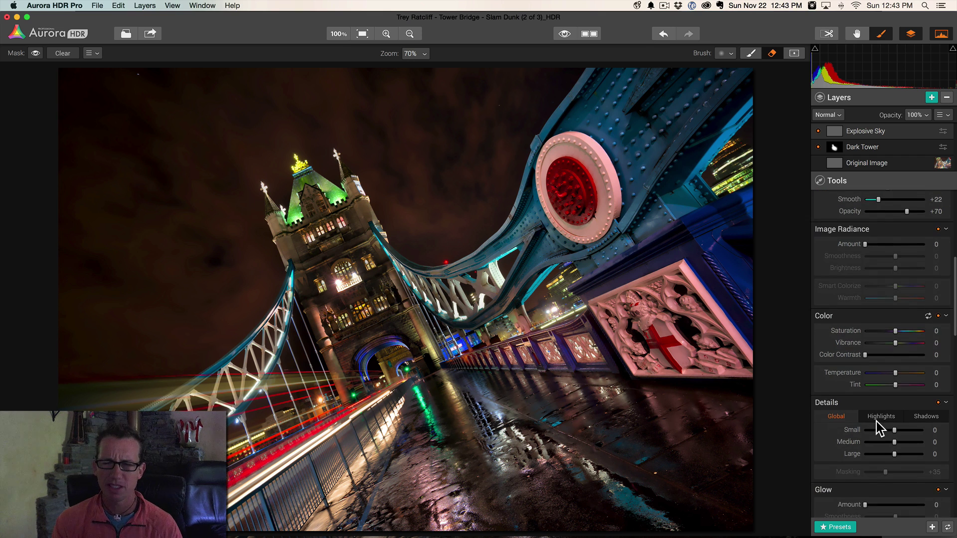
scroll(876, 420, "down", 2)
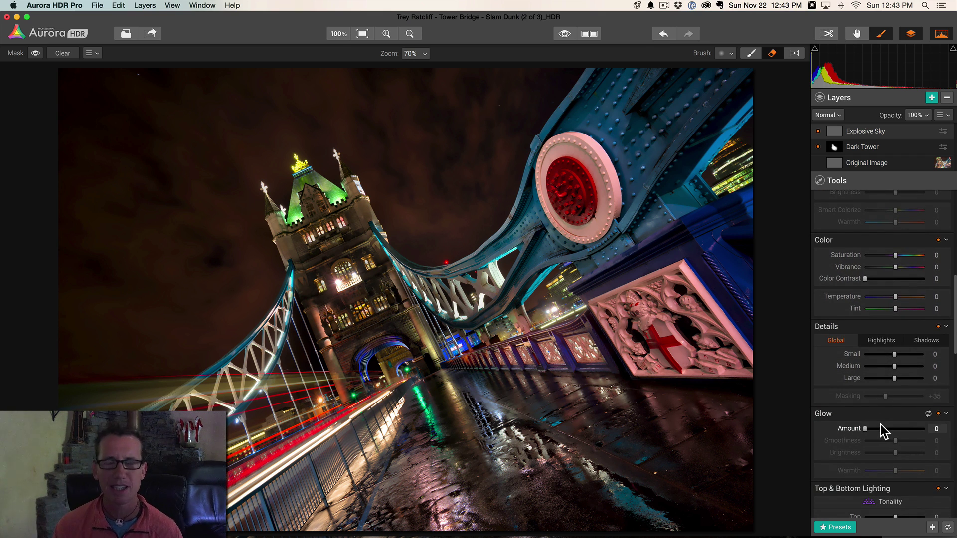
scroll(880, 433, "down", 6)
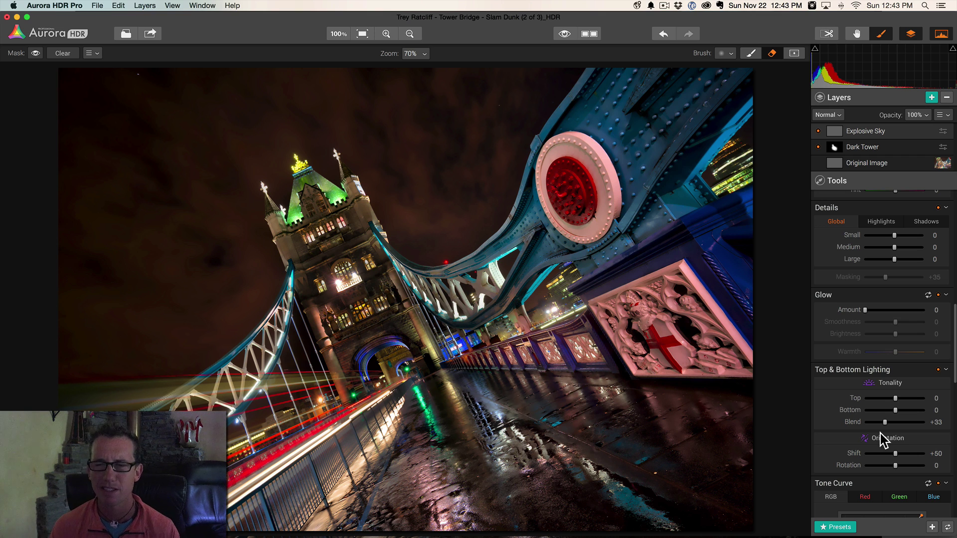
scroll(899, 442, "down", 5)
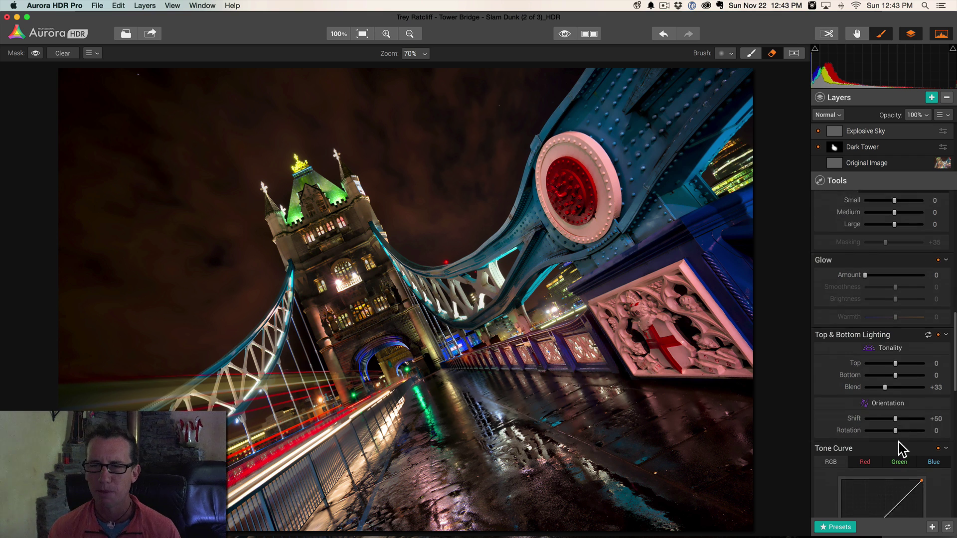
Bow the RGB tone curve upward to brighten midtones and raise Color Filter Red saturation to +19.
scroll(899, 442, "down", 4)
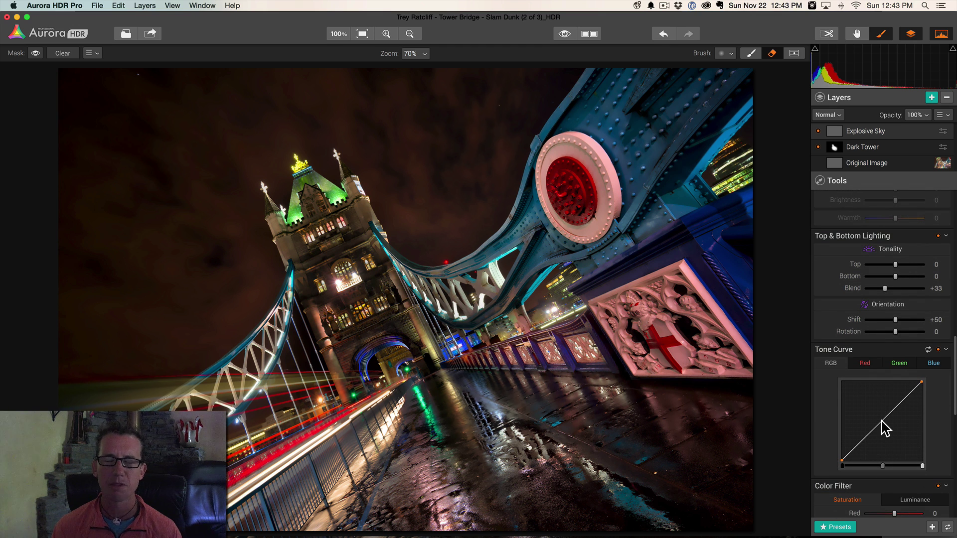
left_click_drag(882, 421, 874, 416)
scroll(874, 415, "down", 4)
scroll(874, 415, "down", 2)
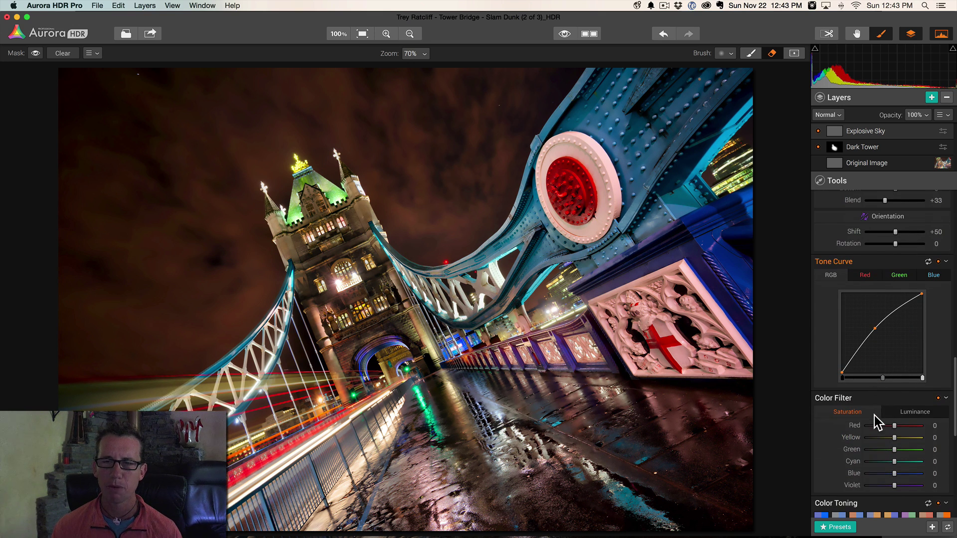
mouse_move(895, 424)
left_mouse_down()
mouse_move(910, 425)
mouse_move(899, 424)
left_mouse_up()
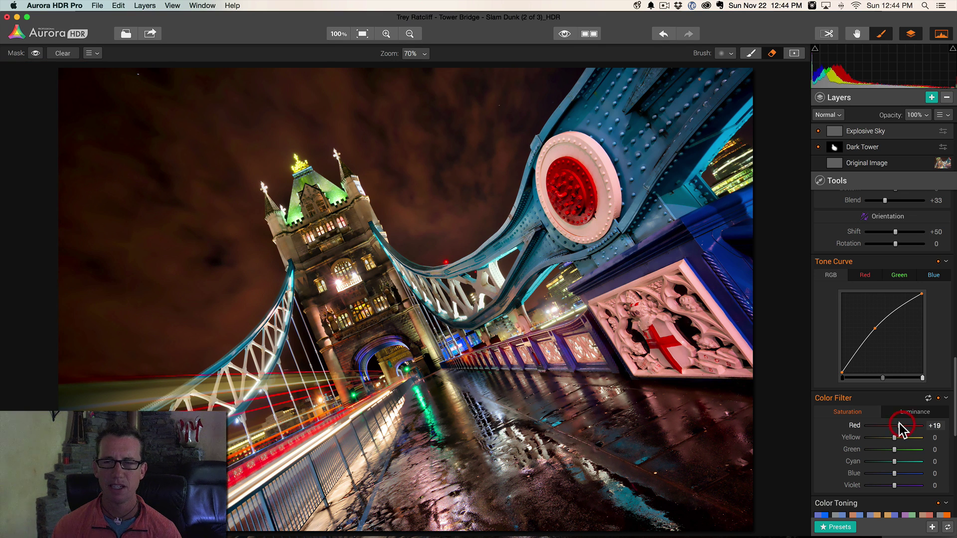
scroll(899, 423, "up", 20)
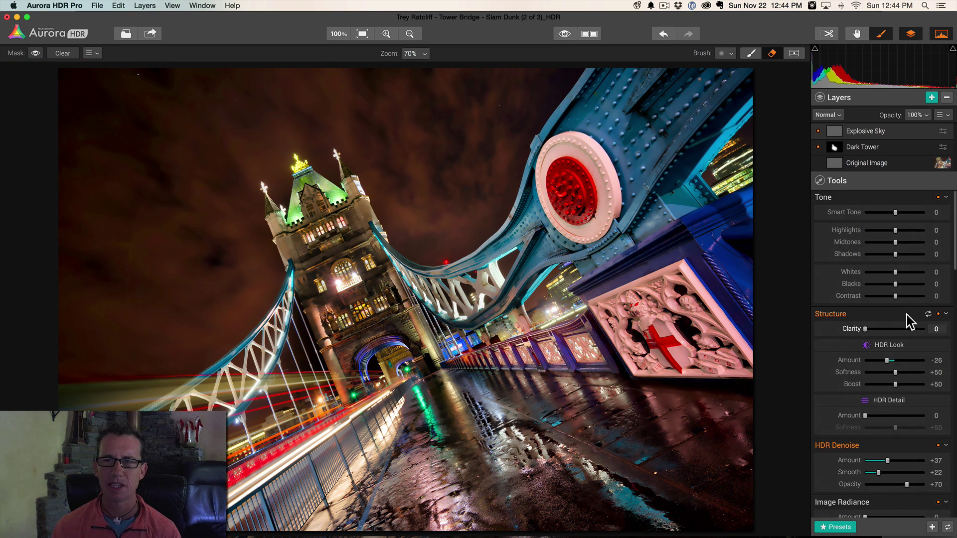
On the Explosive Sky layer, settle Tone Contrast at +45 and Midtones at +24.
left_click(906, 296)
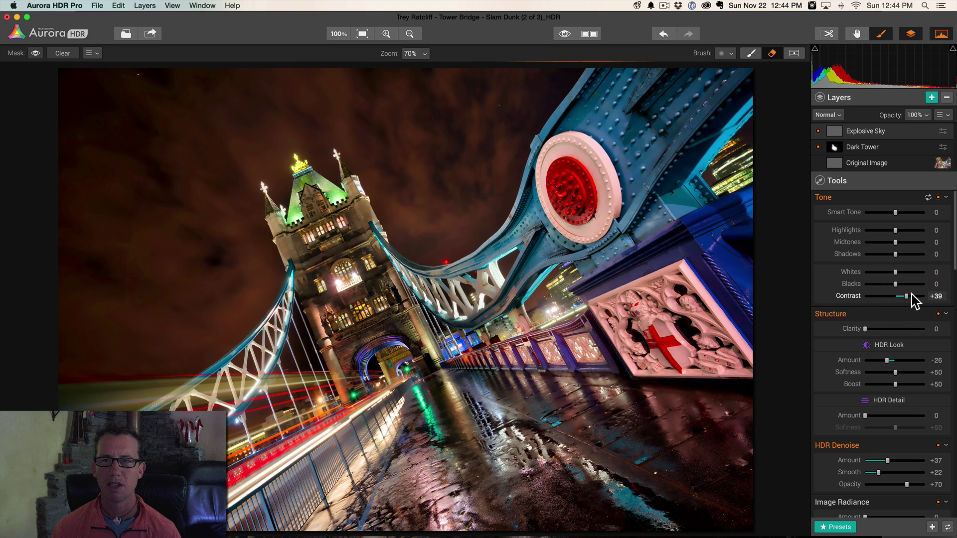
left_click(918, 296)
left_click(907, 296)
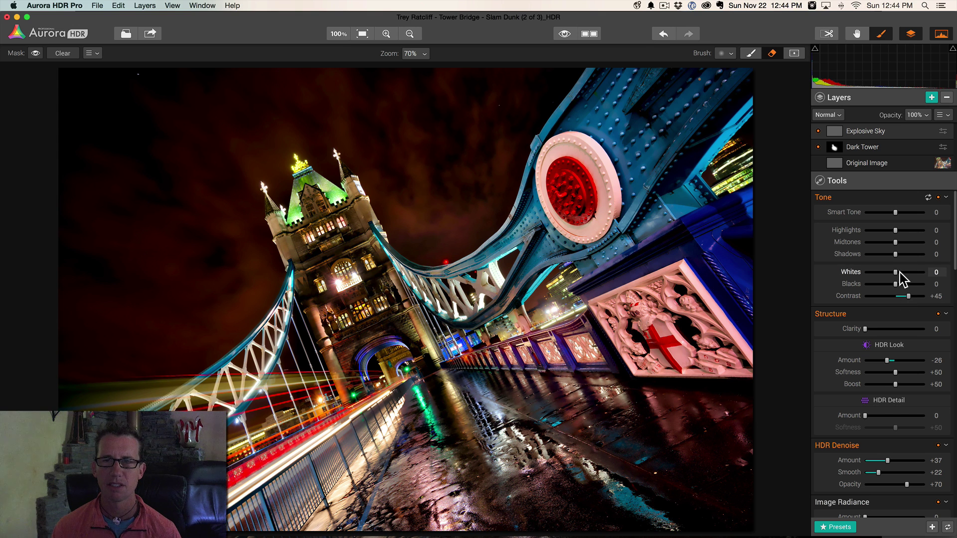
left_click(907, 242)
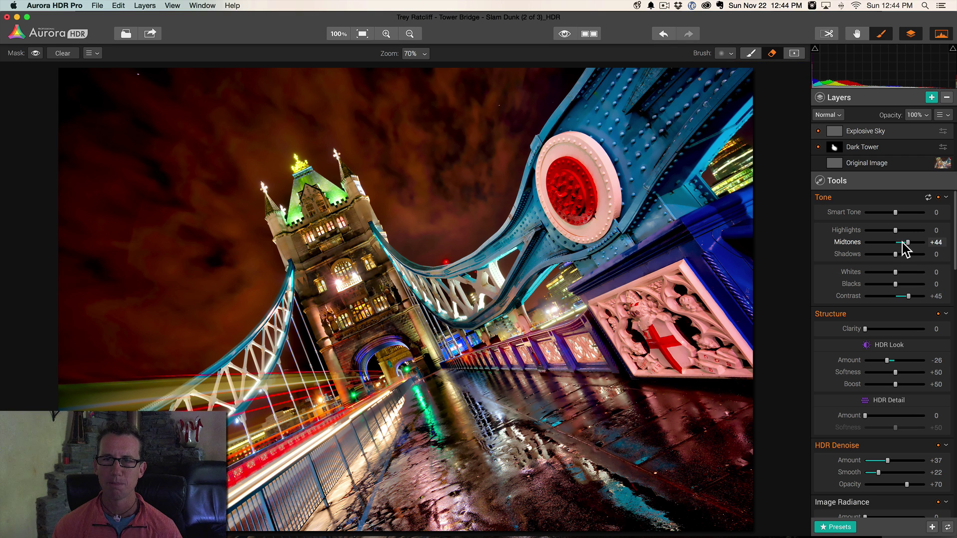
left_click(904, 242)
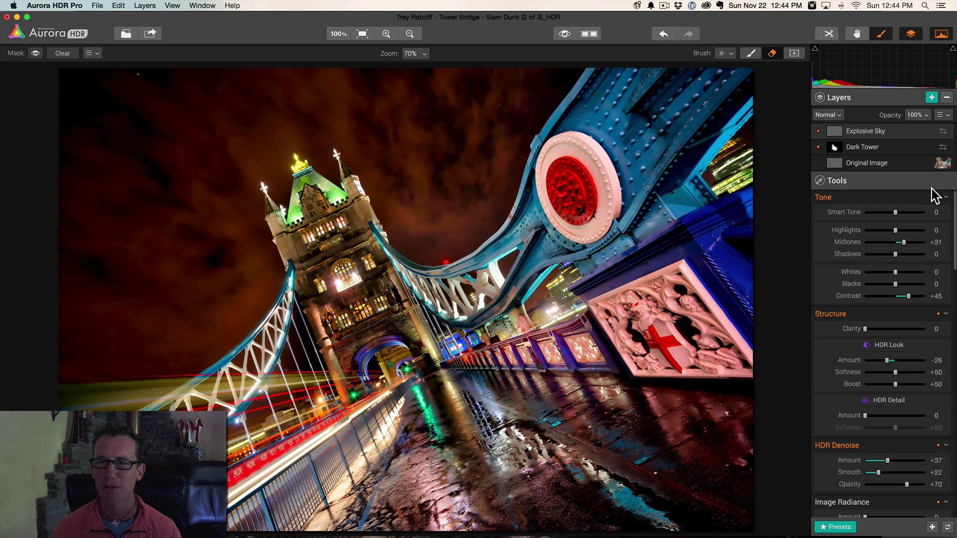
left_click_drag(904, 242, 902, 242)
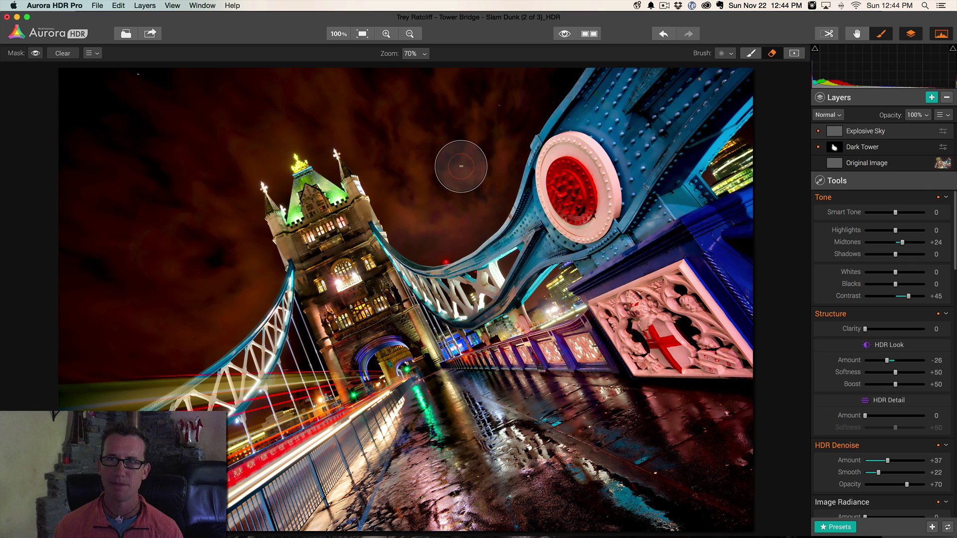
Erase the Explosive Sky mask over the sky and upper walkway with a larger brush, then set Midtones to +27.
left_click(770, 55)
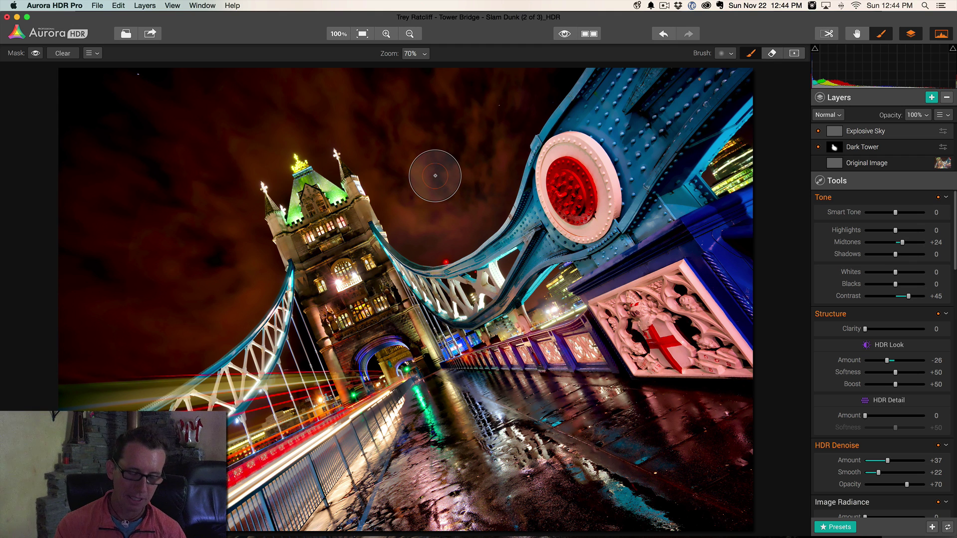
key("bracketright")
key("bracketright")
key("bracketright")
key("bracketright")
key("bracketright")
key("bracketright")
key("bracketright")
key("bracketright")
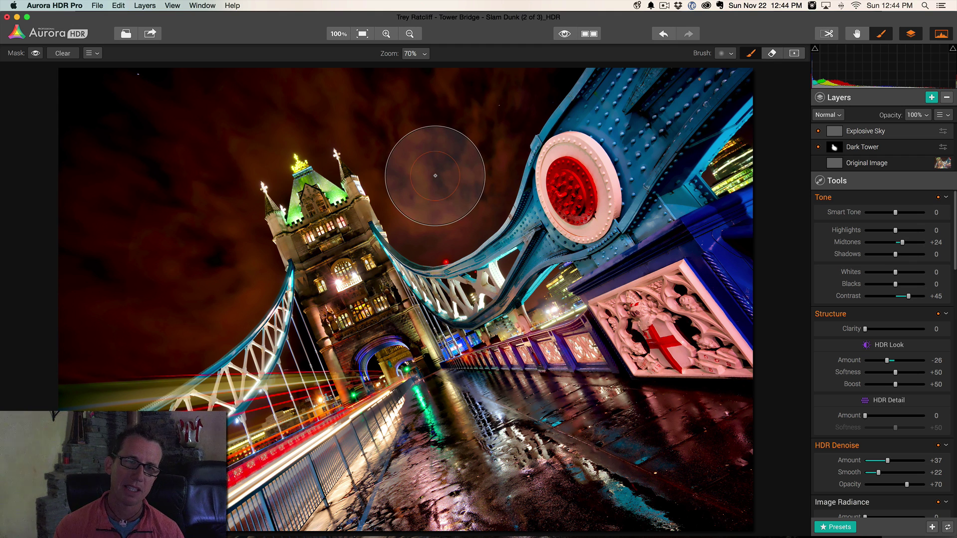
mouse_move(455, 203)
left_mouse_down()
mouse_move(395, 156)
mouse_move(398, 147)
left_mouse_up()
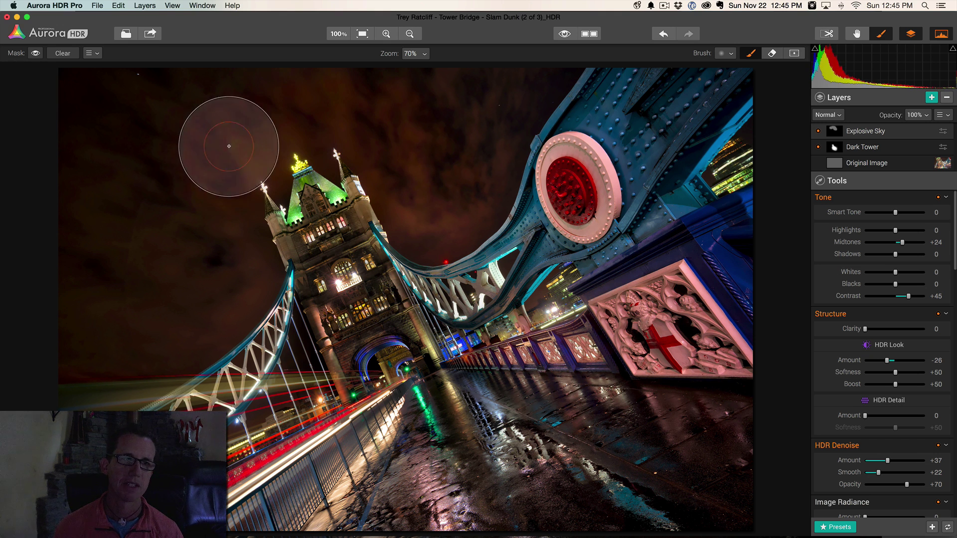
mouse_move(235, 150)
left_mouse_down()
mouse_move(214, 240)
mouse_move(124, 292)
mouse_move(68, 210)
mouse_move(146, 94)
left_mouse_up()
mouse_move(438, 65)
left_mouse_down()
mouse_move(474, 160)
mouse_move(455, 181)
left_mouse_up()
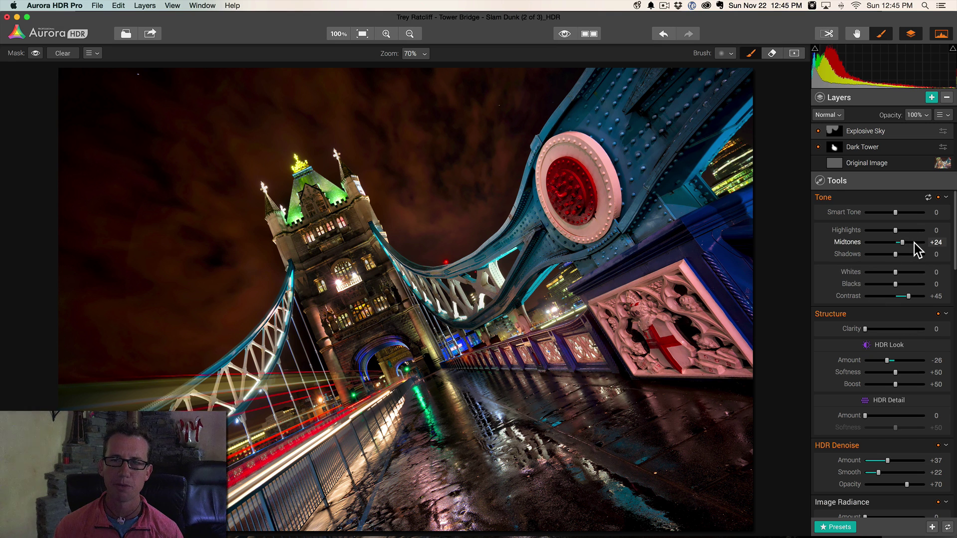
left_click_drag(911, 241, 914, 243)
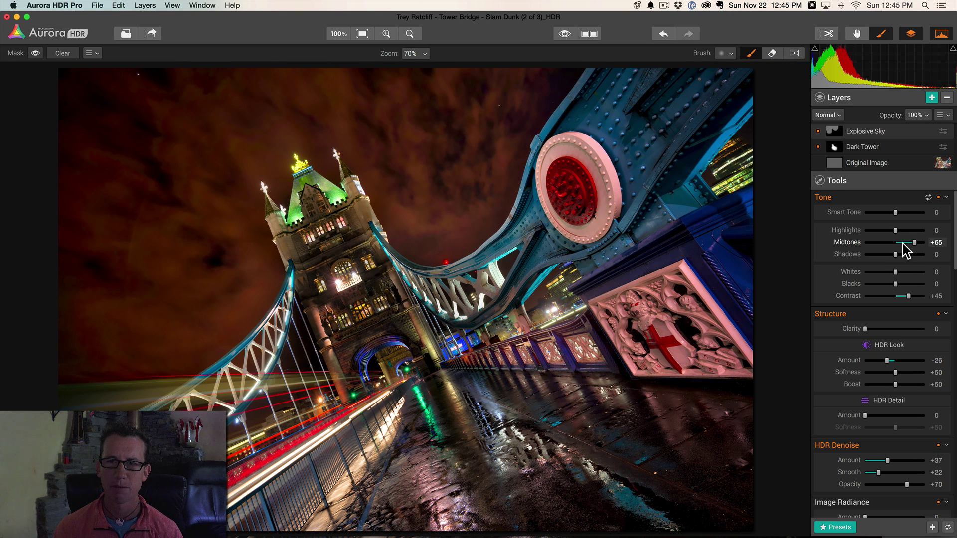
left_click(903, 243)
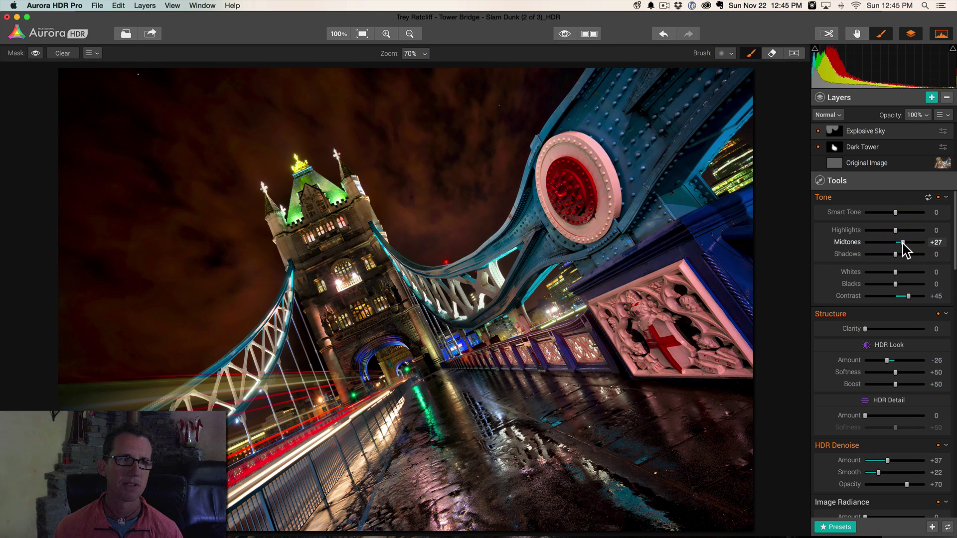
Deepen the Explosive Sky vignette to Amount -80, keeping Size at +50.
scroll(901, 381, "down", 10)
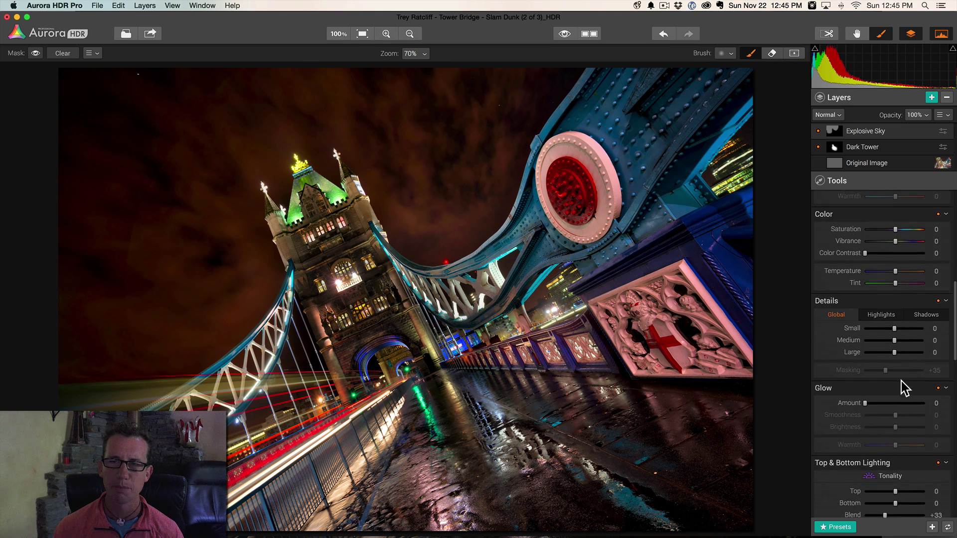
scroll(901, 380, "down", 10)
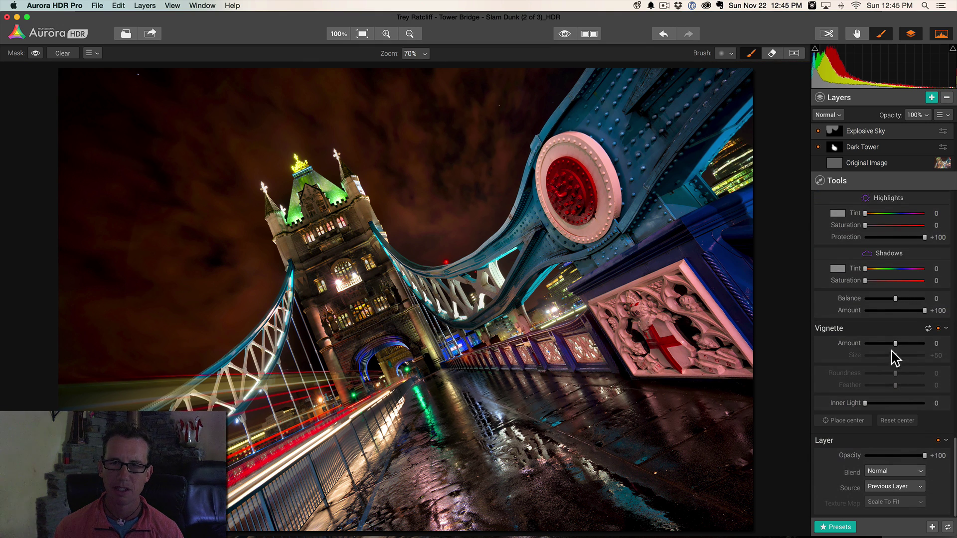
left_click_drag(894, 344, 880, 344)
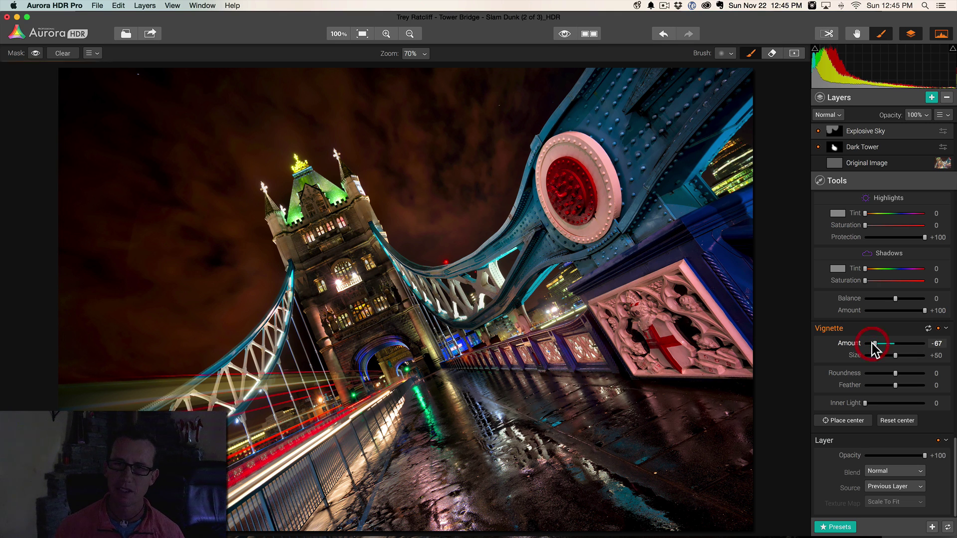
left_click_drag(874, 344, 872, 345)
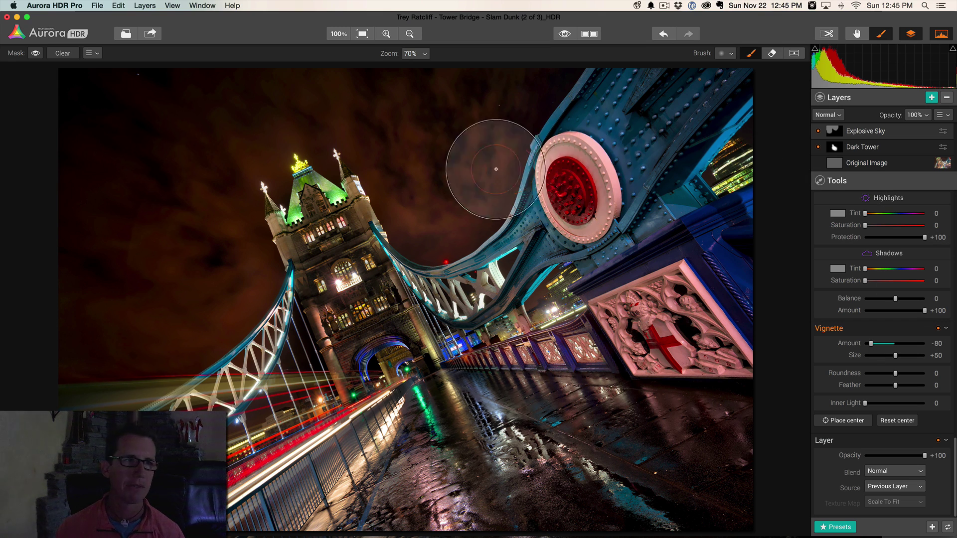
Show the sky mask as a red overlay to check it, then hide it again.
left_click(36, 53)
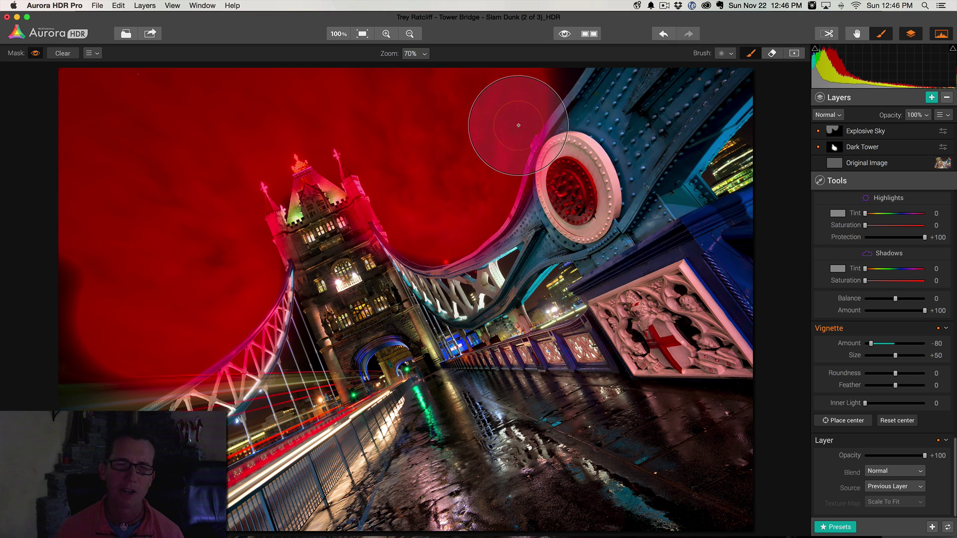
left_click(36, 53)
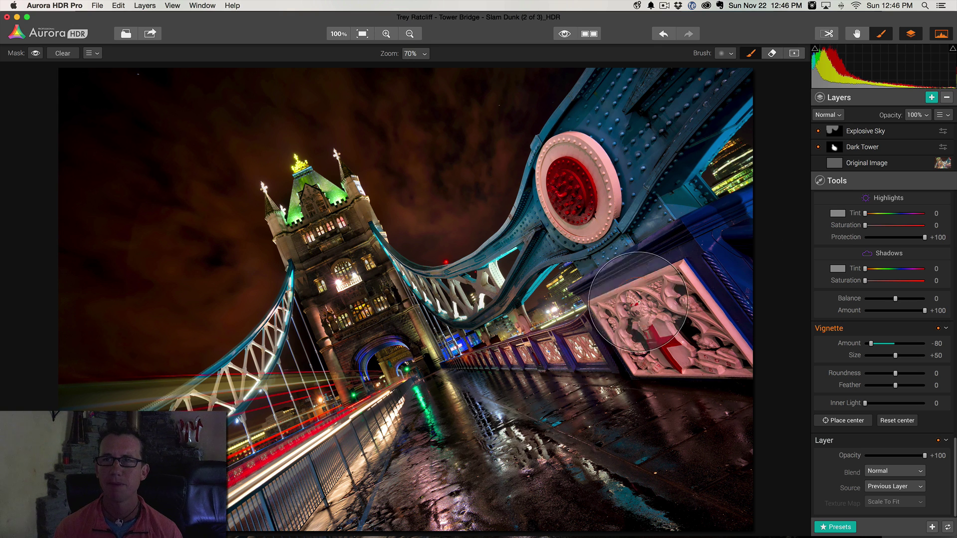
Add a layer above Explosive Sky named 'Super Reflecto Pavement'.
left_click(931, 97)
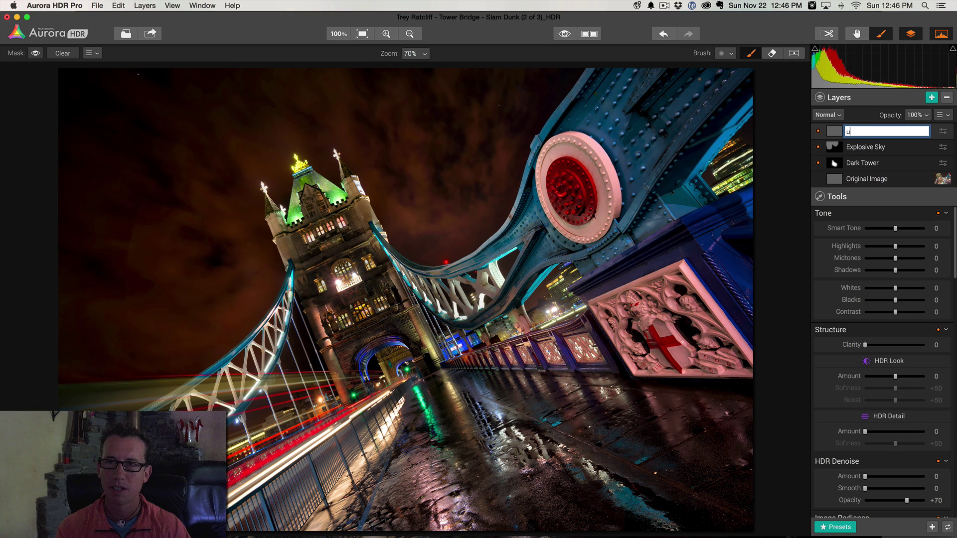
type("Super Reflec")
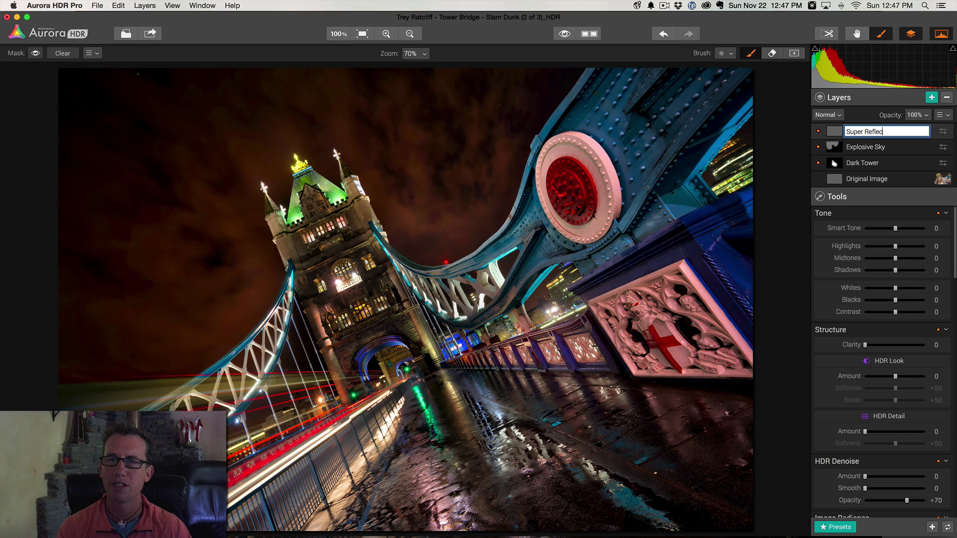
type("to Pavement")
key("Return")
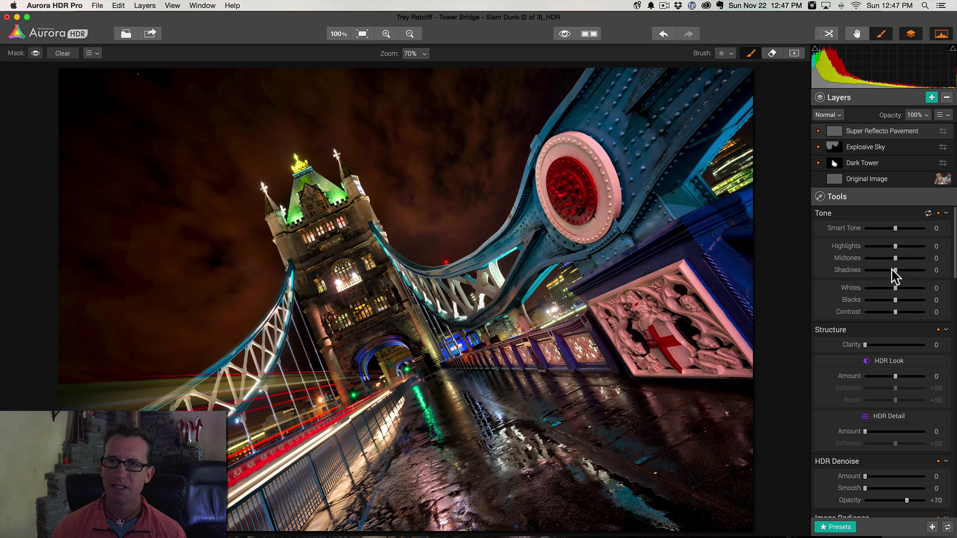
Set Smart Tone to +40 and Top & Bottom Lighting to Bottom +42, Shift +68, Rotation +24.
left_click(907, 227)
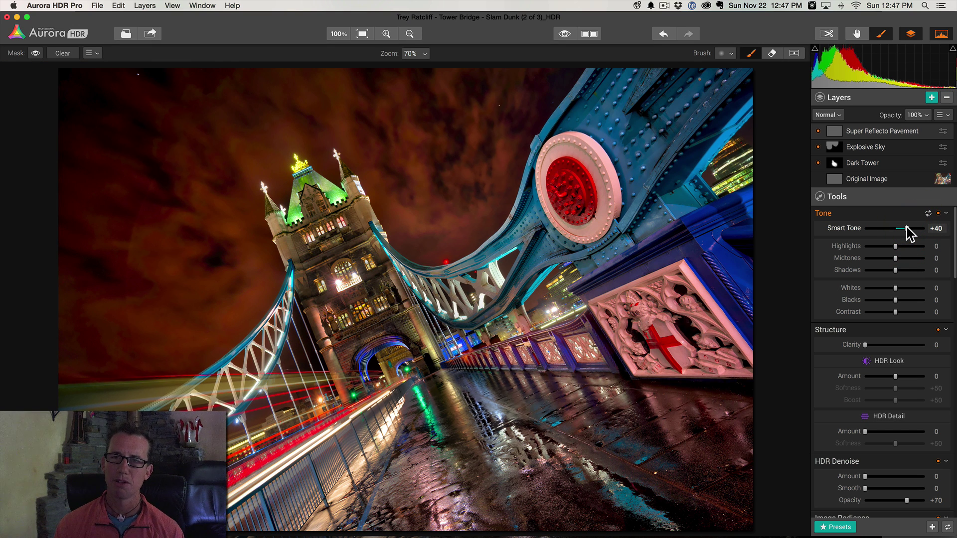
scroll(907, 258, "down", 5)
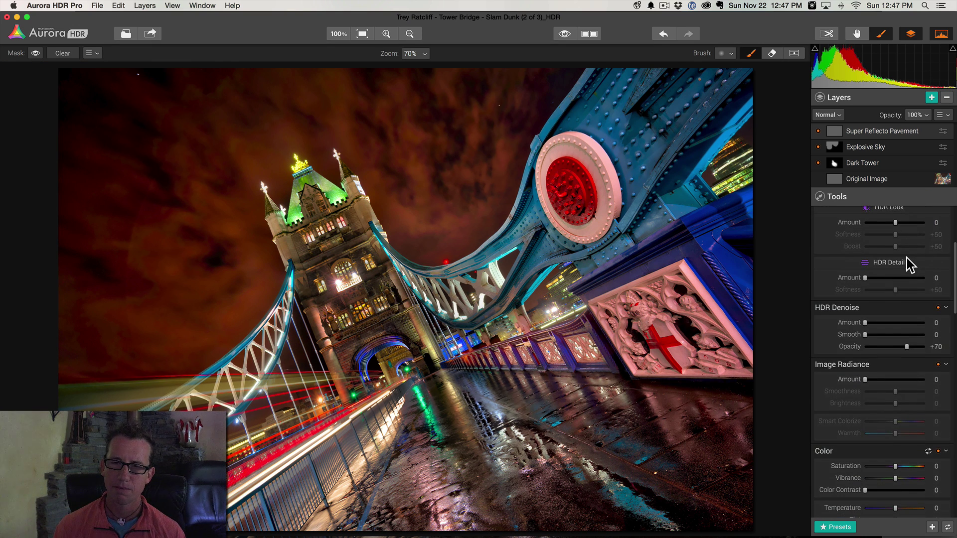
scroll(901, 290, "down", 8)
scroll(901, 290, "down", 4)
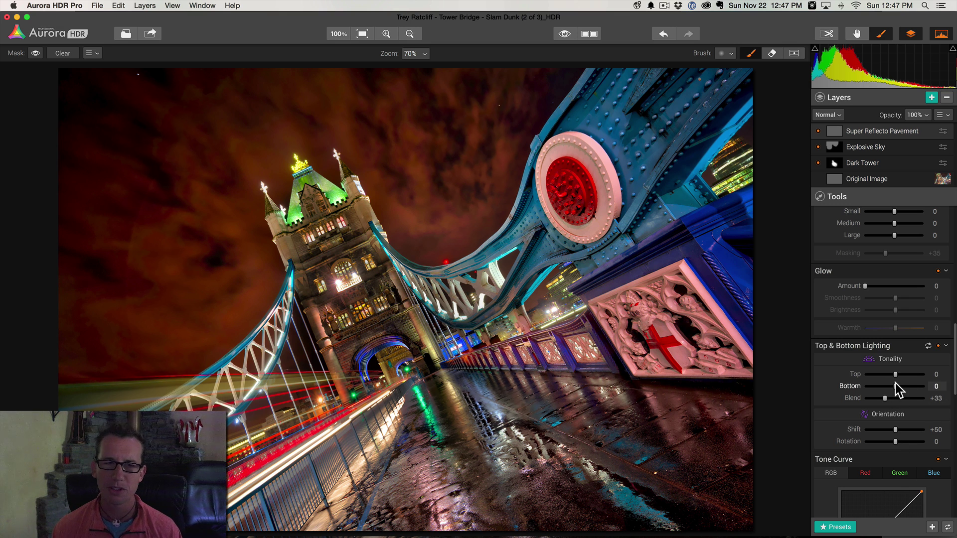
left_click_drag(897, 386, 910, 385)
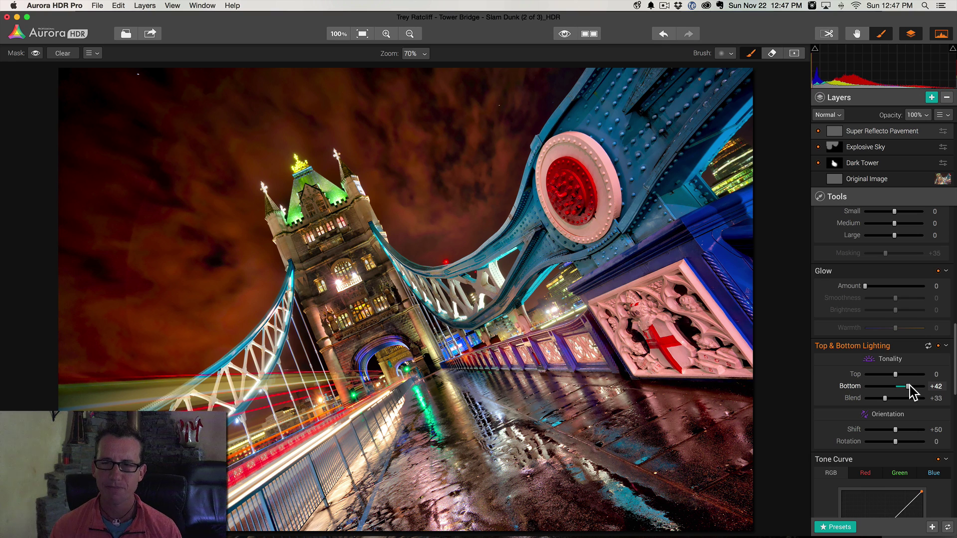
mouse_move(896, 442)
left_click_drag(896, 442, 905, 425)
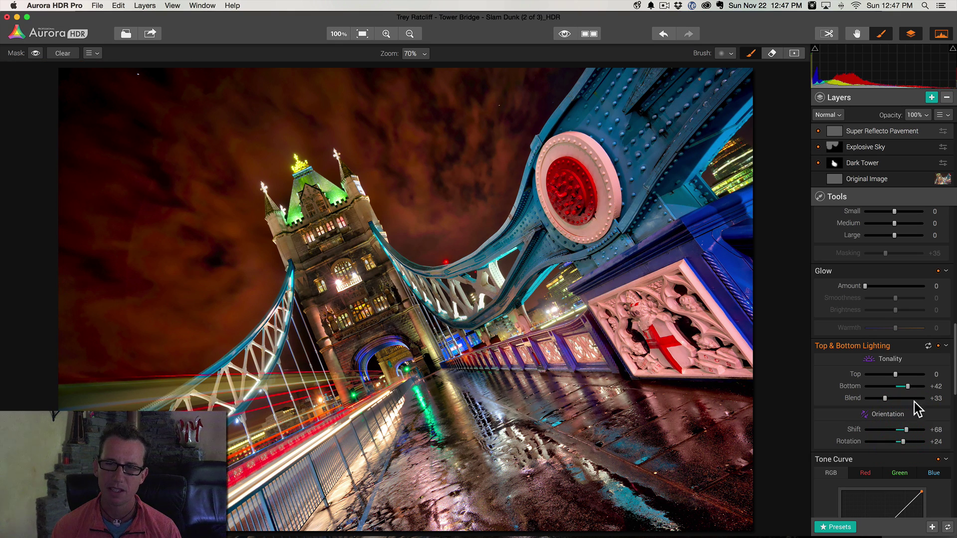
Add Image Radiance to the pavement layer at +40 with Smoothness +49.
scroll(905, 378, "up", 15)
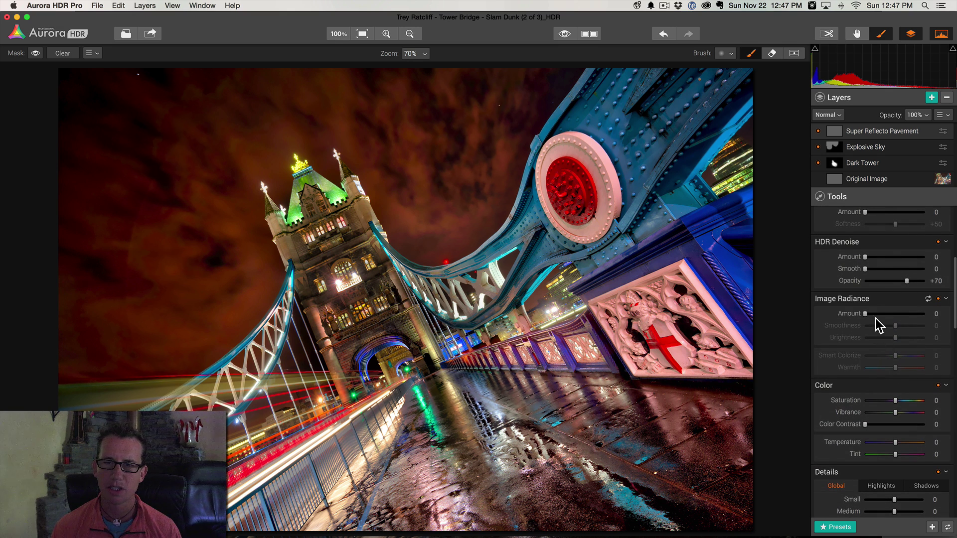
left_click(888, 313)
left_click(909, 326)
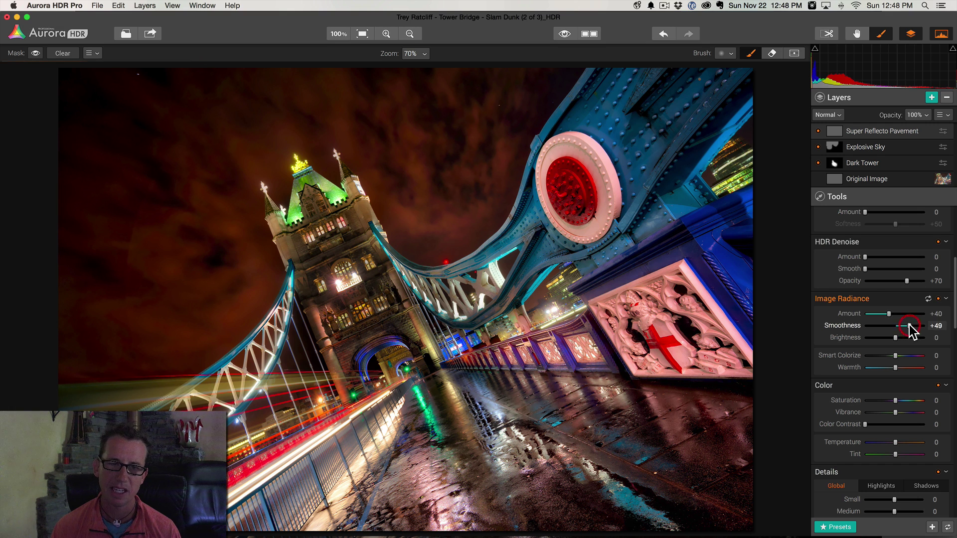
Add a cool Glow: Amount +31, Smoothness +40, negative Warmth.
scroll(909, 324, "down", 8)
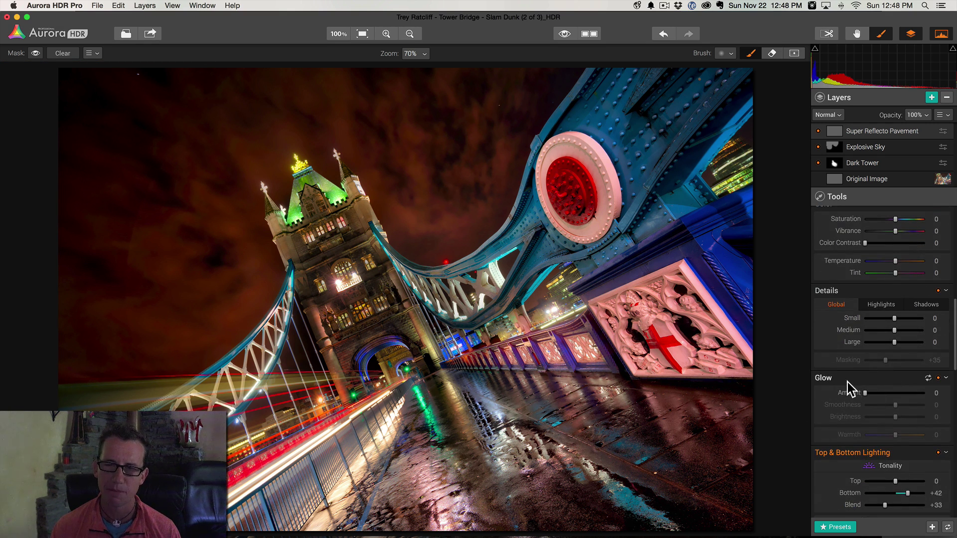
left_click(884, 392)
left_click(907, 405)
left_click(887, 435)
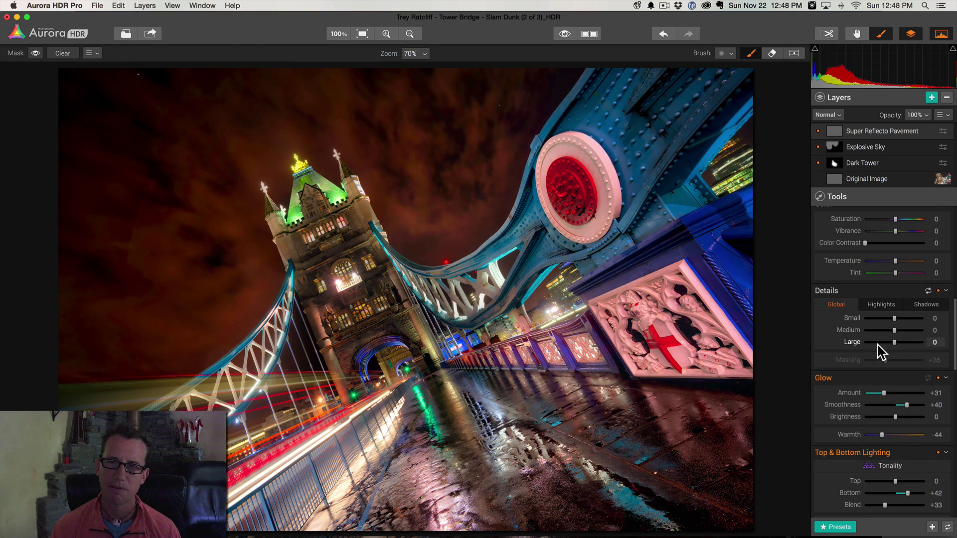
Raise the layer's Tone Contrast to +50.
scroll(878, 285, "down", 5)
scroll(878, 282, "down", 2)
scroll(878, 283, "up", 2)
scroll(877, 283, "down", 10)
scroll(878, 283, "up", 6)
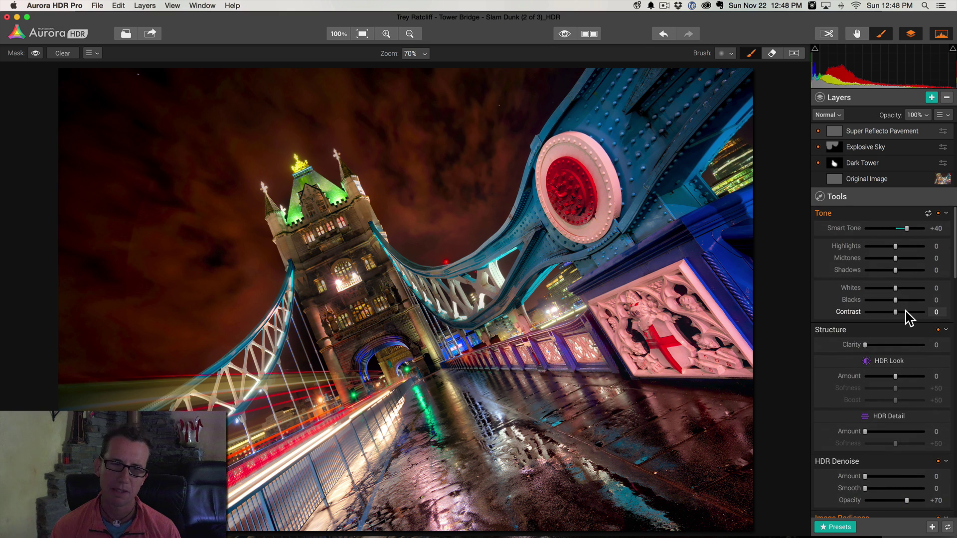
left_click_drag(906, 312, 909, 313)
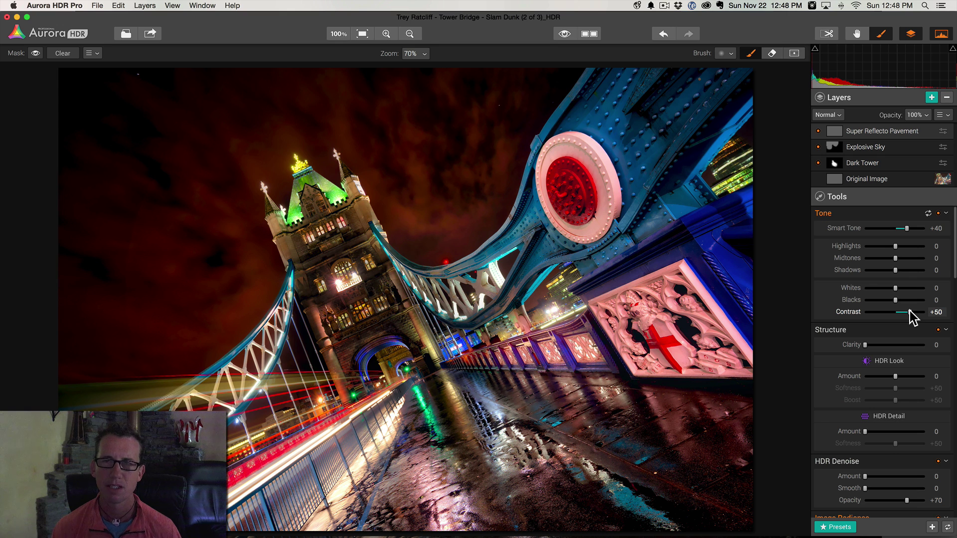
Brush the Super Reflecto Pavement layer mask over the wet foreground pavement.
left_click(882, 33)
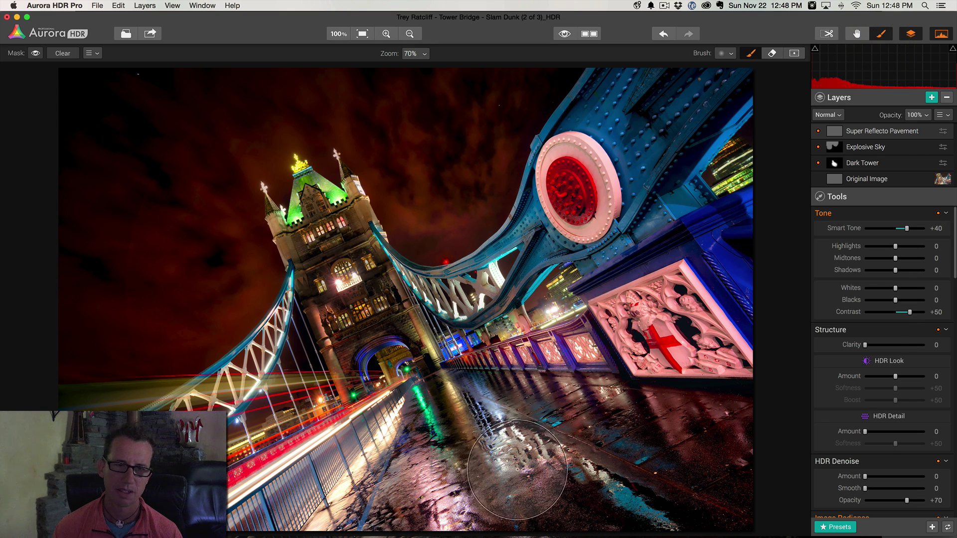
mouse_move(427, 439)
left_mouse_down()
mouse_move(419, 505)
mouse_move(513, 481)
mouse_move(457, 435)
mouse_move(705, 474)
mouse_move(418, 413)
mouse_move(417, 474)
mouse_move(403, 479)
mouse_move(559, 493)
mouse_move(449, 430)
mouse_move(705, 438)
mouse_move(459, 421)
mouse_move(313, 495)
mouse_move(286, 486)
mouse_move(432, 384)
mouse_move(379, 443)
mouse_move(357, 399)
mouse_move(404, 420)
mouse_move(679, 412)
mouse_move(705, 448)
mouse_move(435, 514)
mouse_move(421, 429)
mouse_move(427, 398)
mouse_move(621, 394)
mouse_move(724, 426)
left_mouse_up()
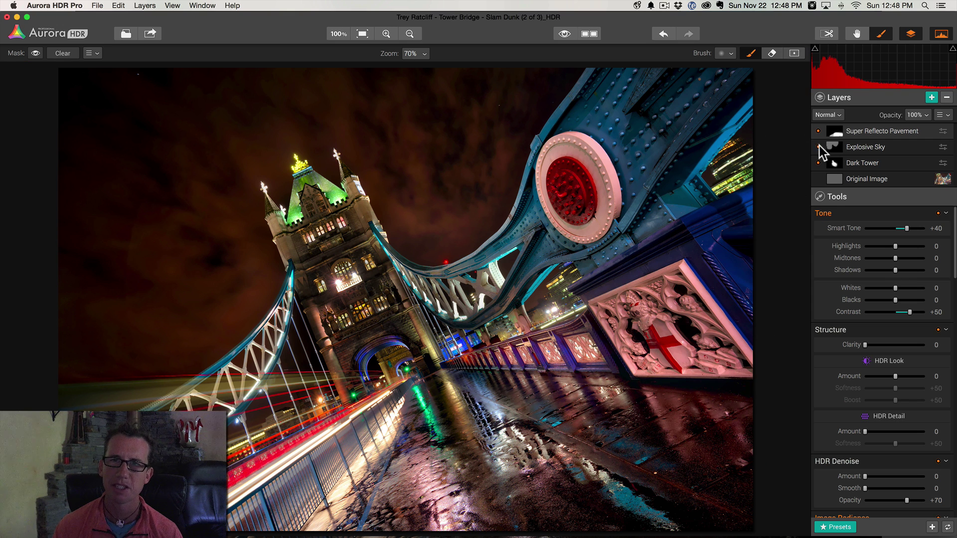
Compare the pavement layer on and off, then raise Midtones to +37.
left_click(817, 131)
left_click(818, 132)
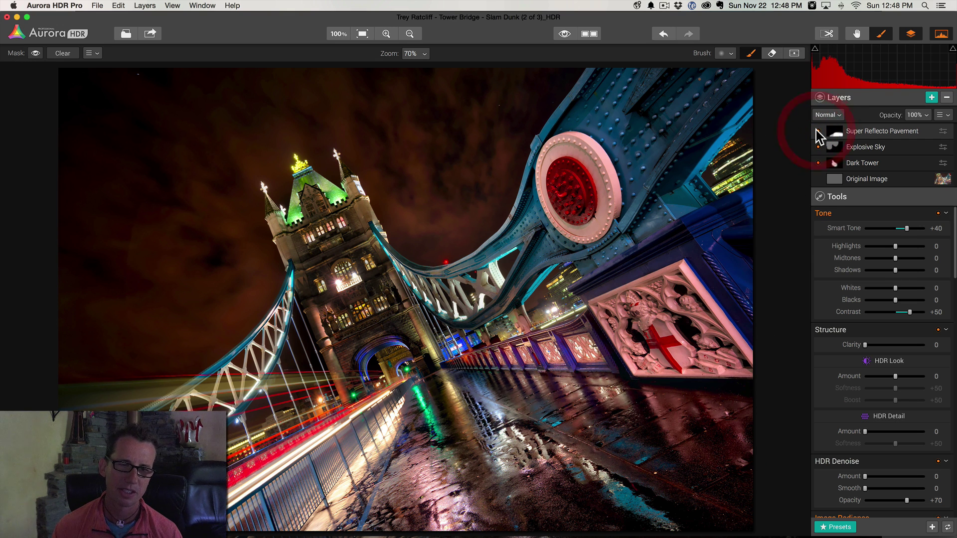
left_click(818, 131)
left_click(818, 132)
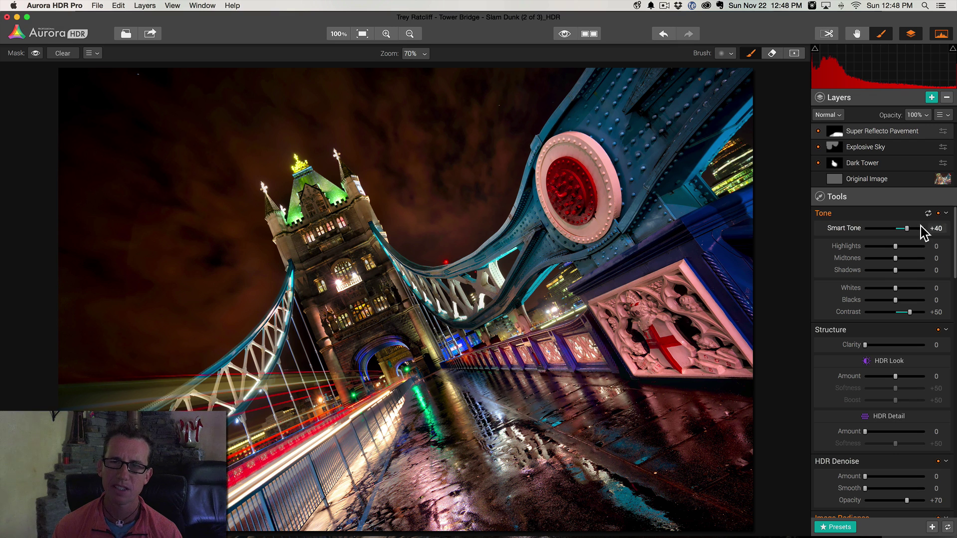
left_click(905, 258)
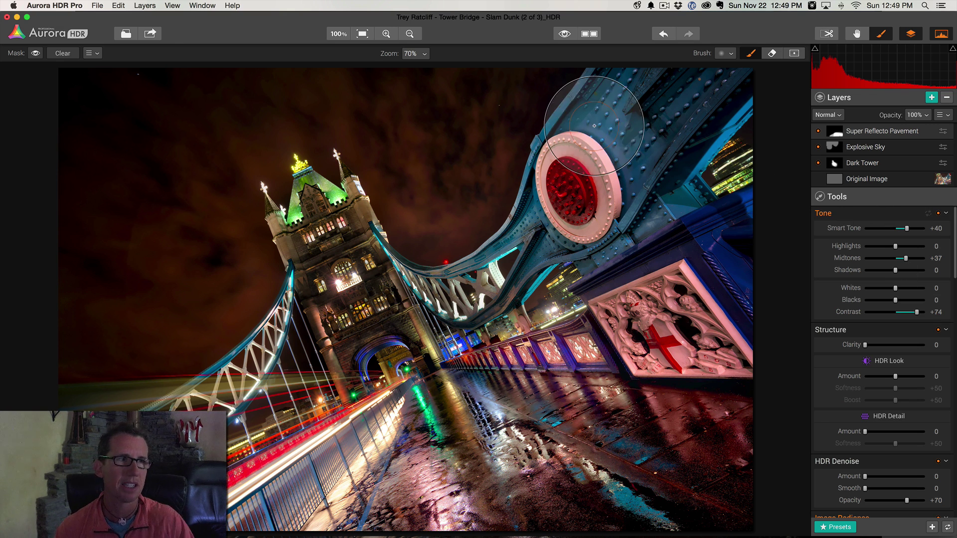
left_click(34, 52)
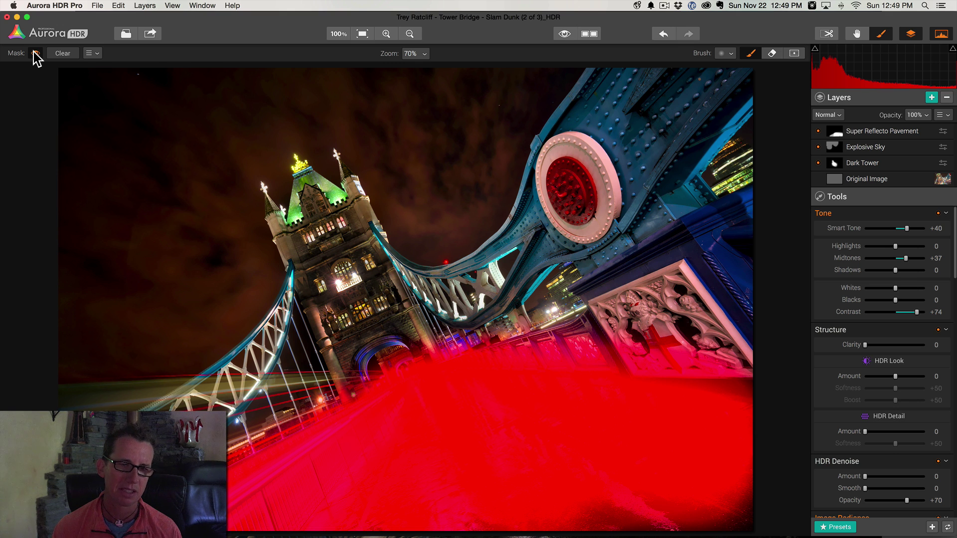
left_click(34, 53)
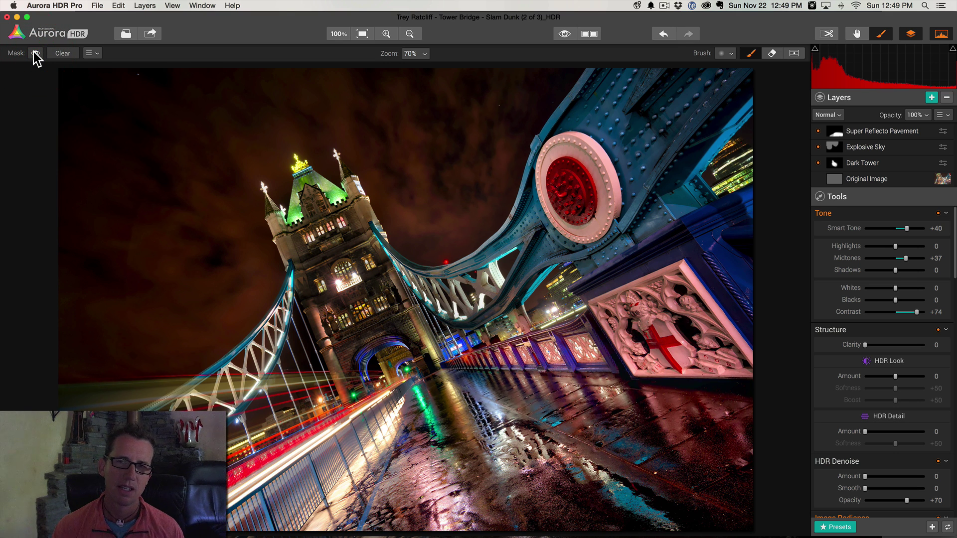